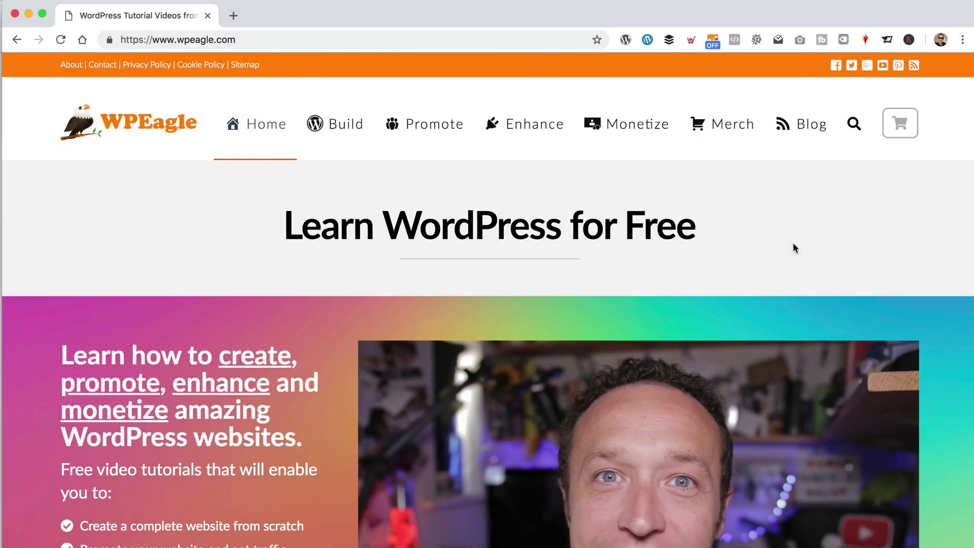
Scroll the wpeagle.com homepage past the article cards to the Find Me On Social Media footer
scroll(794, 248, down, 3)
scroll(794, 248, down, 8)
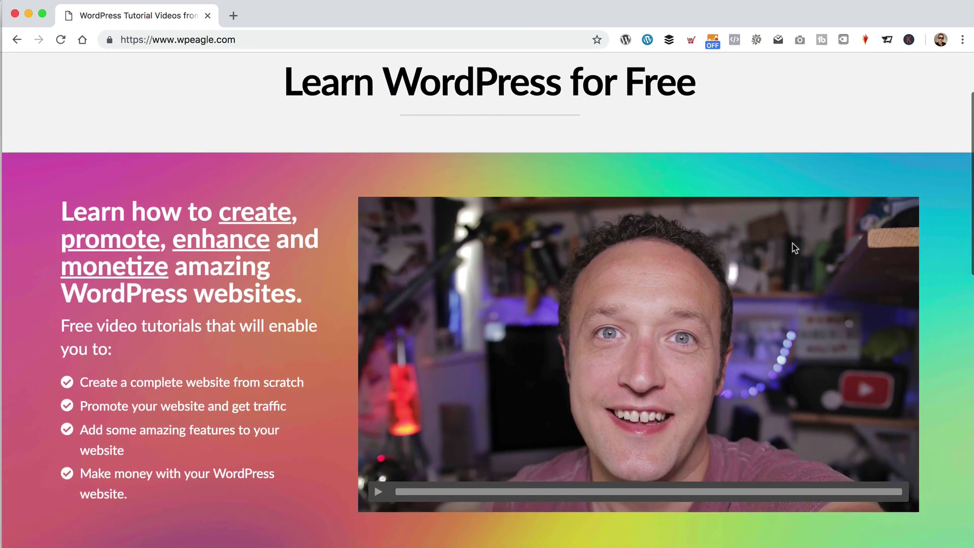
scroll(795, 248, down, 9)
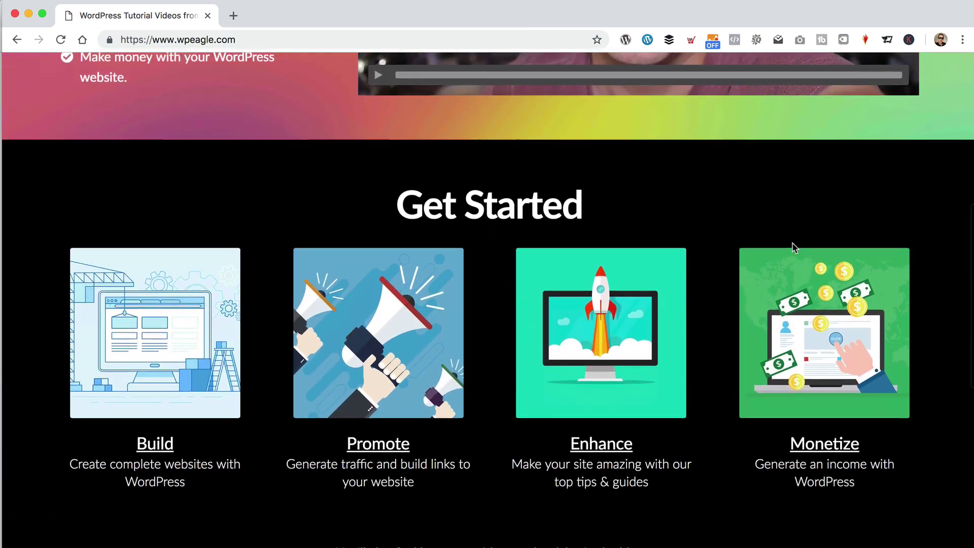
scroll(795, 247, down, 7)
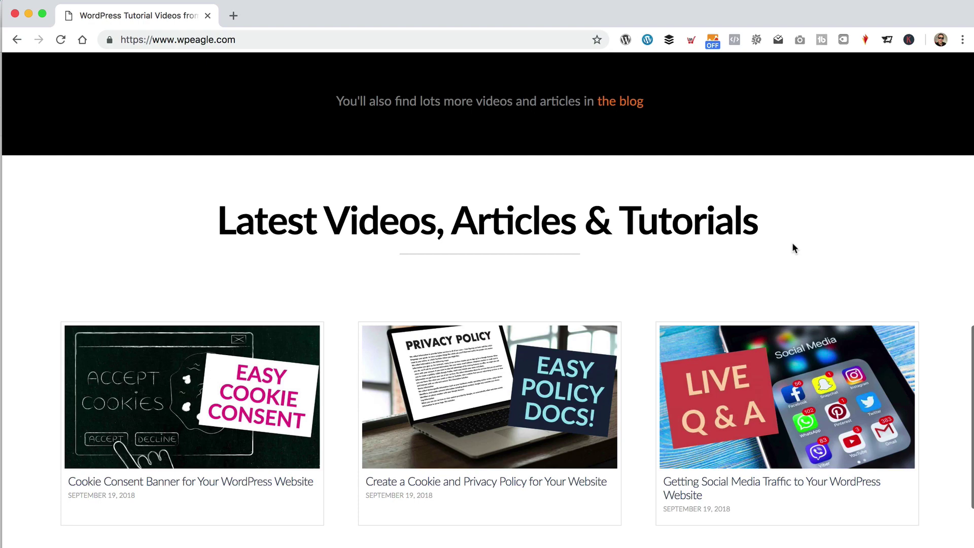
scroll(795, 248, down, 7)
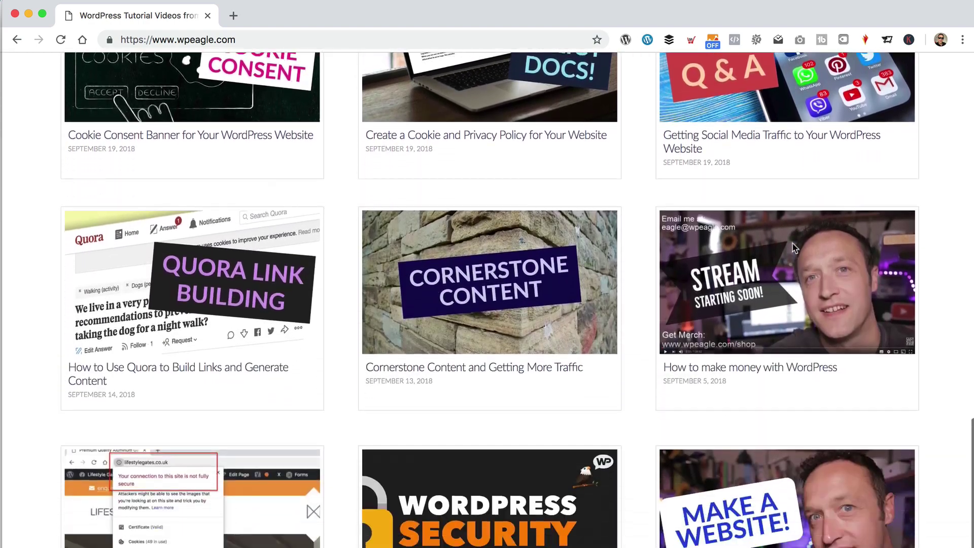
scroll(794, 248, down, 6)
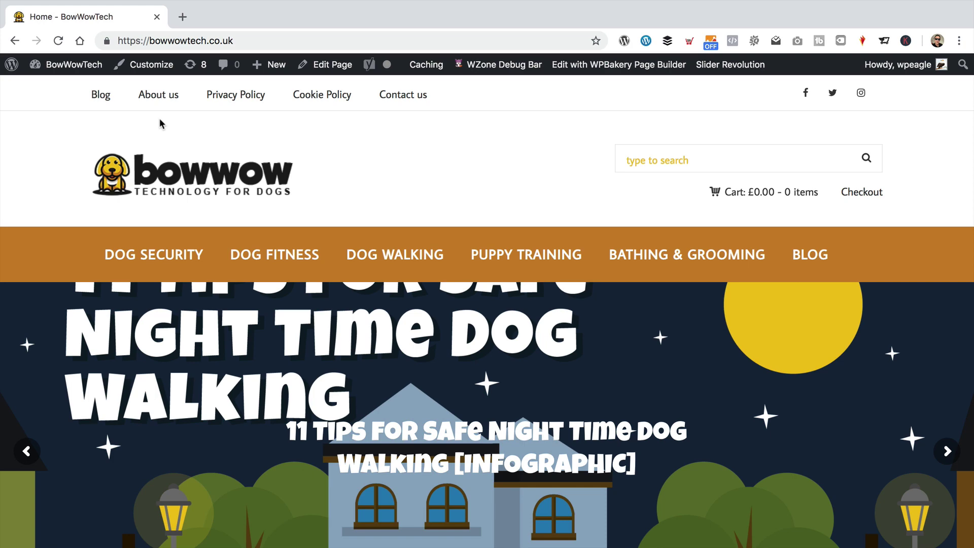
Scroll the bowwowtech.co.uk homepage past the product sections to the Dog Technology Articles posts
scroll(420, 130, down, 15)
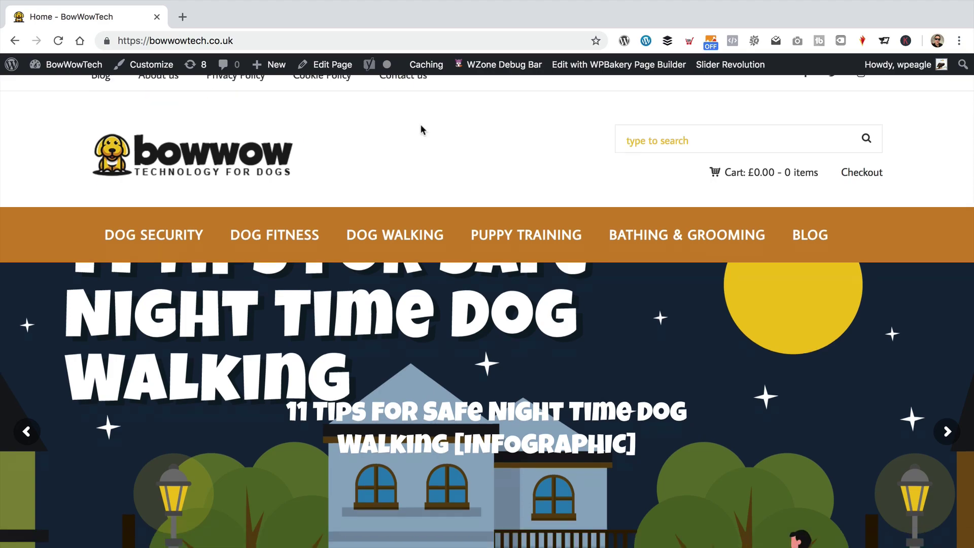
scroll(406, 127, down, 20)
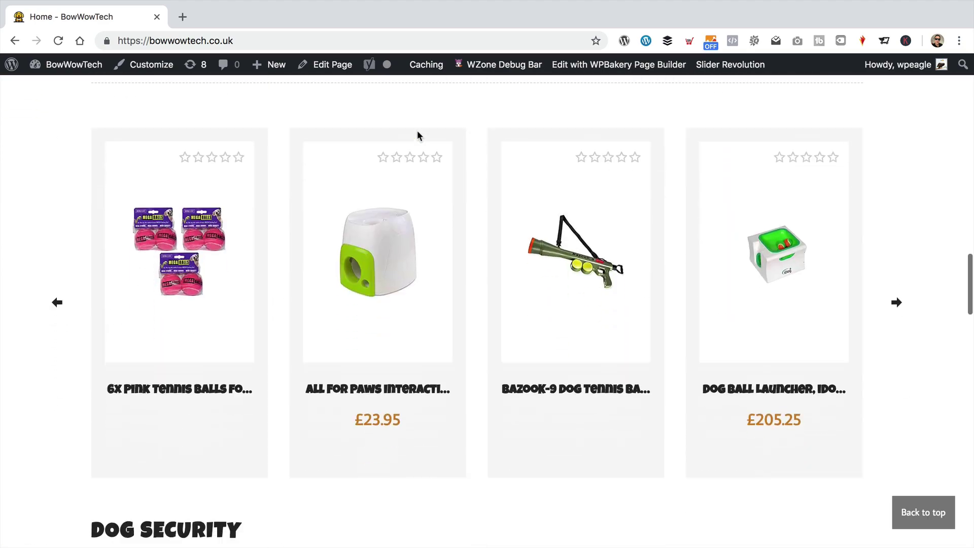
scroll(420, 136, down, 16)
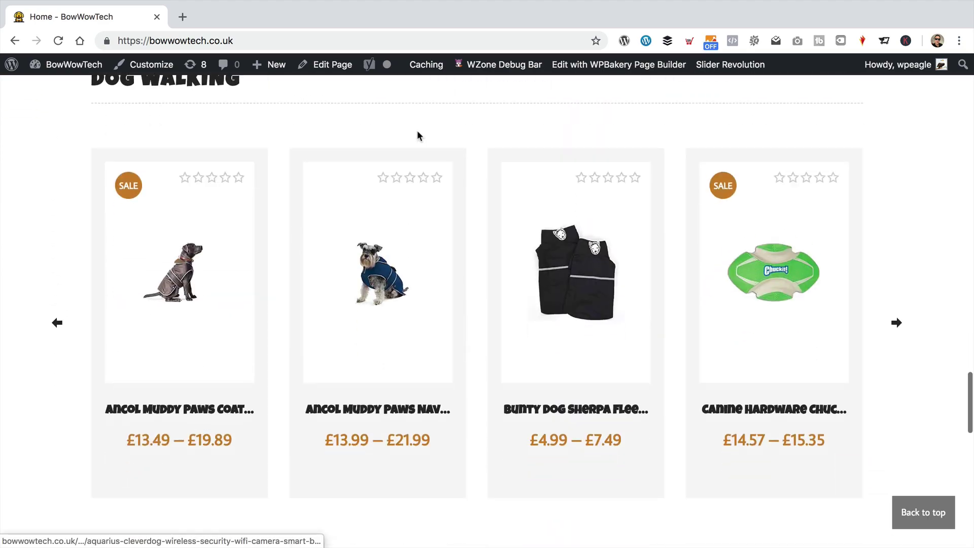
scroll(418, 137, down, 2)
scroll(312, 188, up, 3)
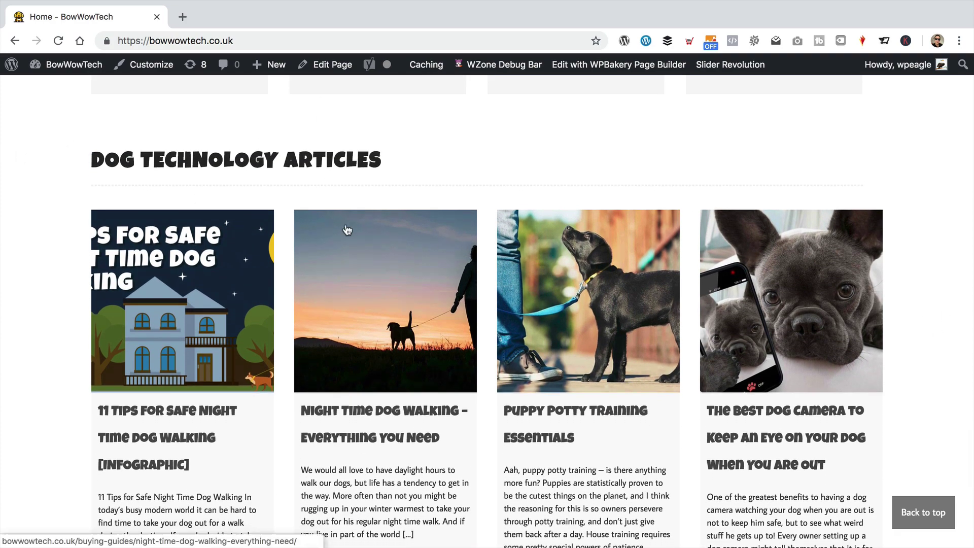
scroll(459, 158, down, 2)
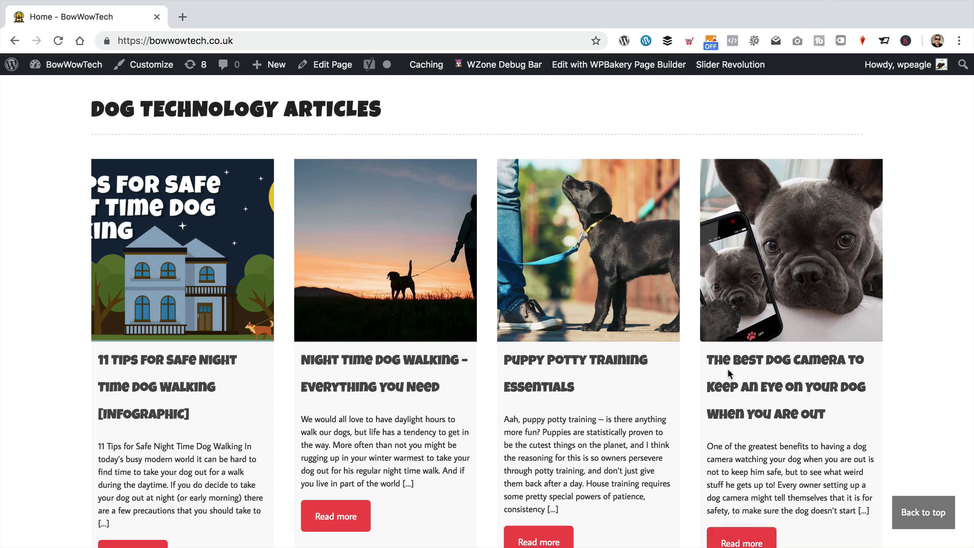
scroll(587, 402, up, 1)
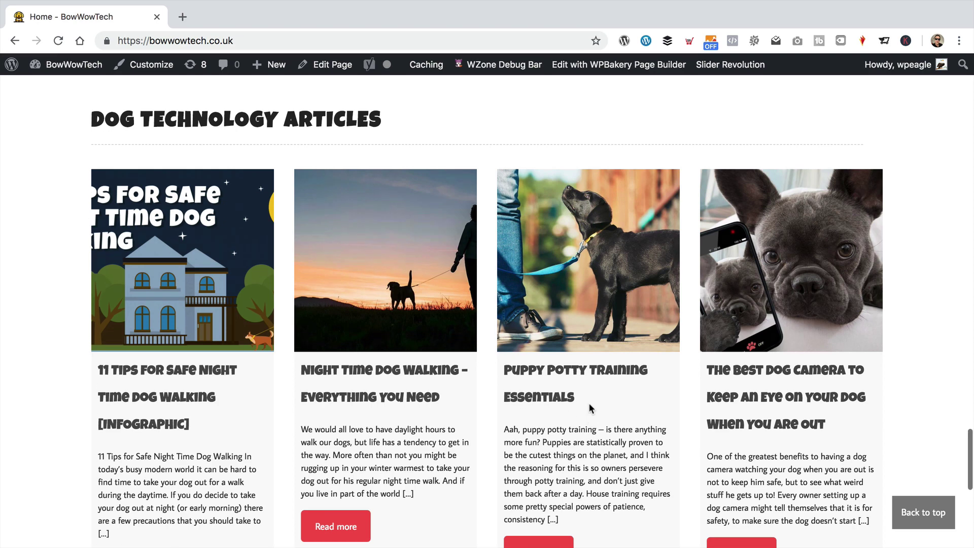
scroll(592, 403, down, 3)
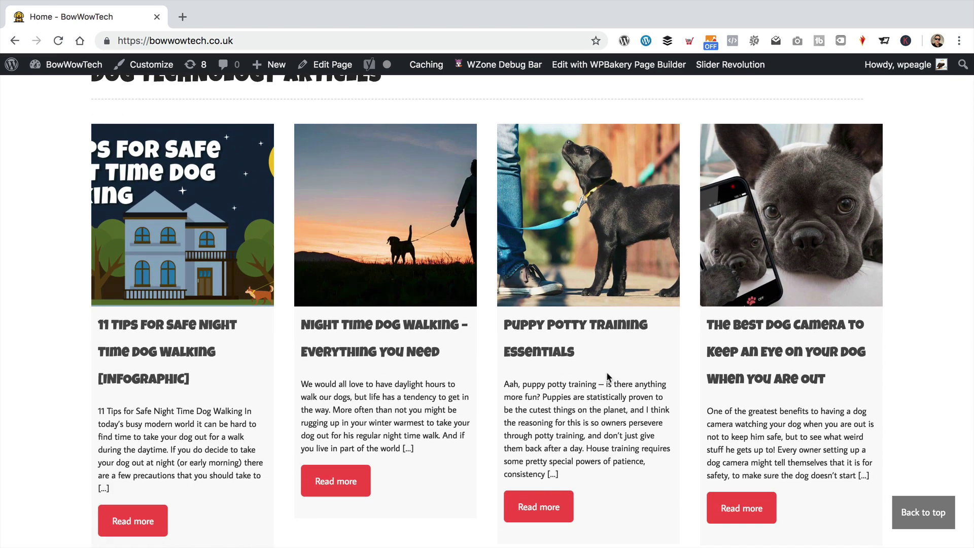
scroll(608, 376, up, 1)
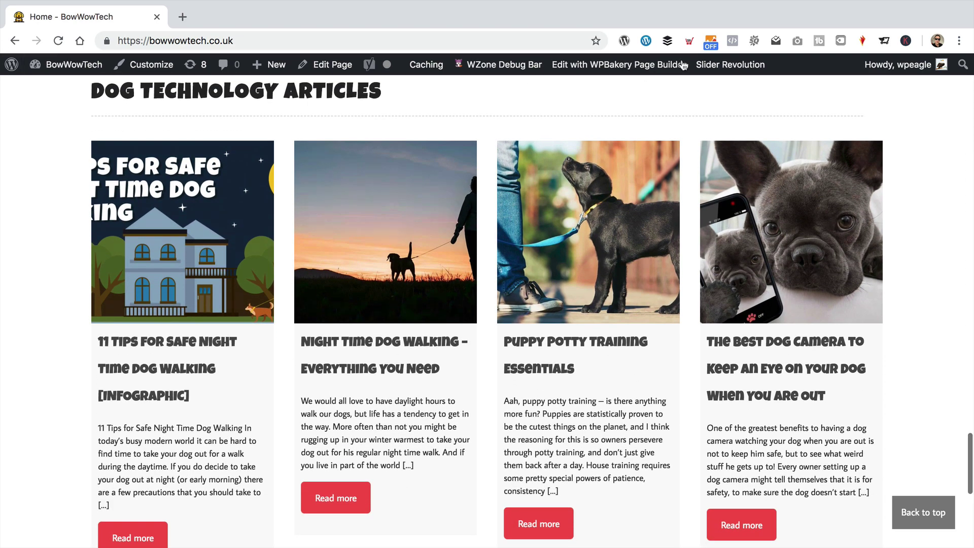
Open the homepage in the WPBakery front-end editor and scroll to the Dog Technology Articles post grid row
click(594, 73)
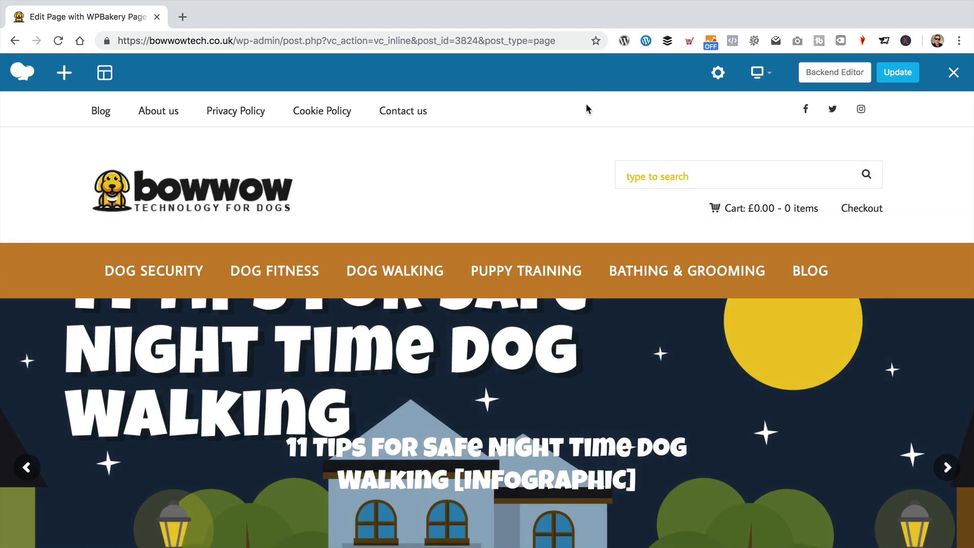
scroll(582, 137, down, 20)
scroll(578, 146, down, 15)
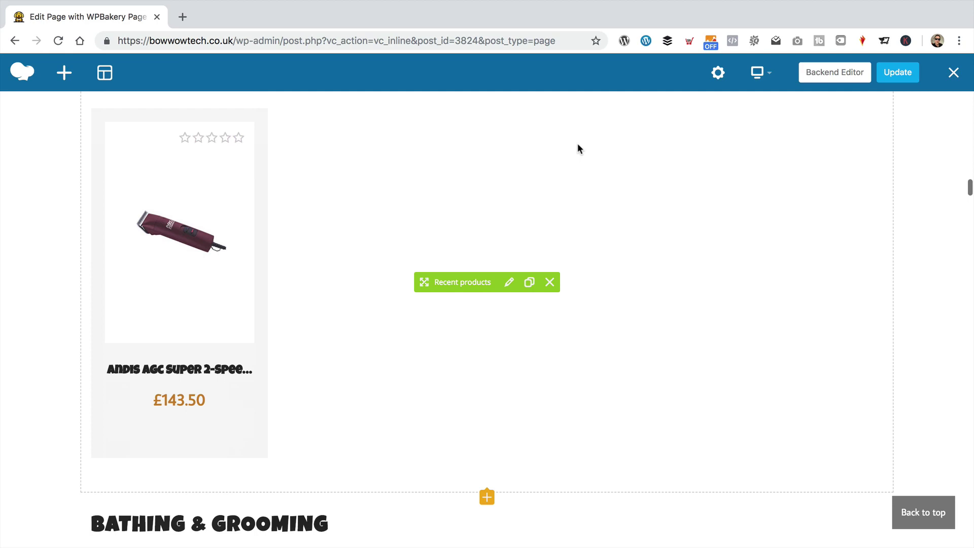
scroll(431, 210, down, 15)
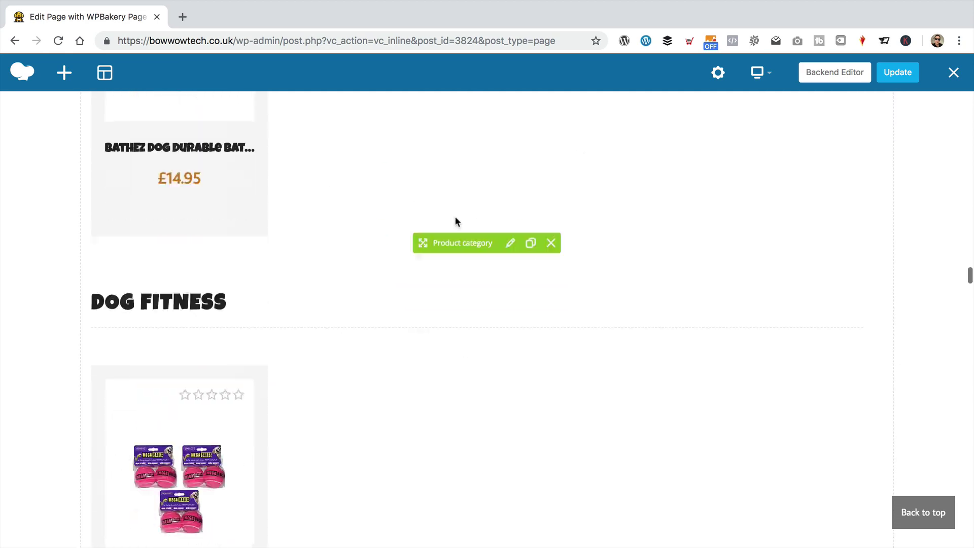
drag(970, 307, 970, 520)
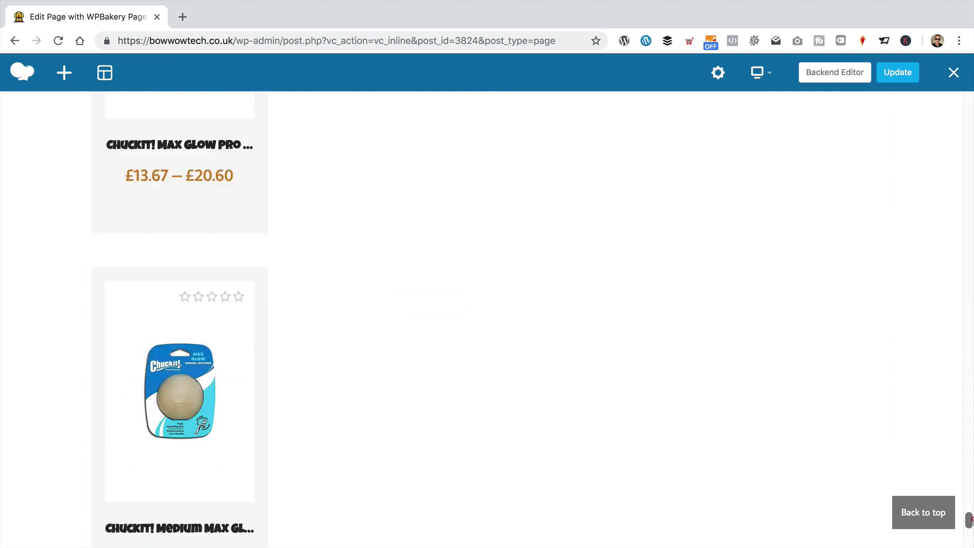
scroll(602, 293, down, 10)
scroll(609, 300, up, 4)
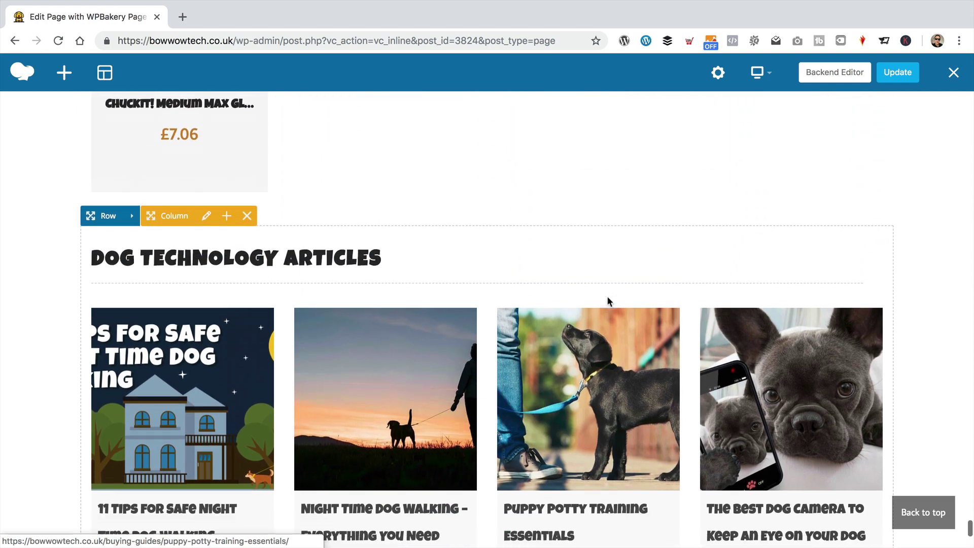
scroll(609, 301, down, 1)
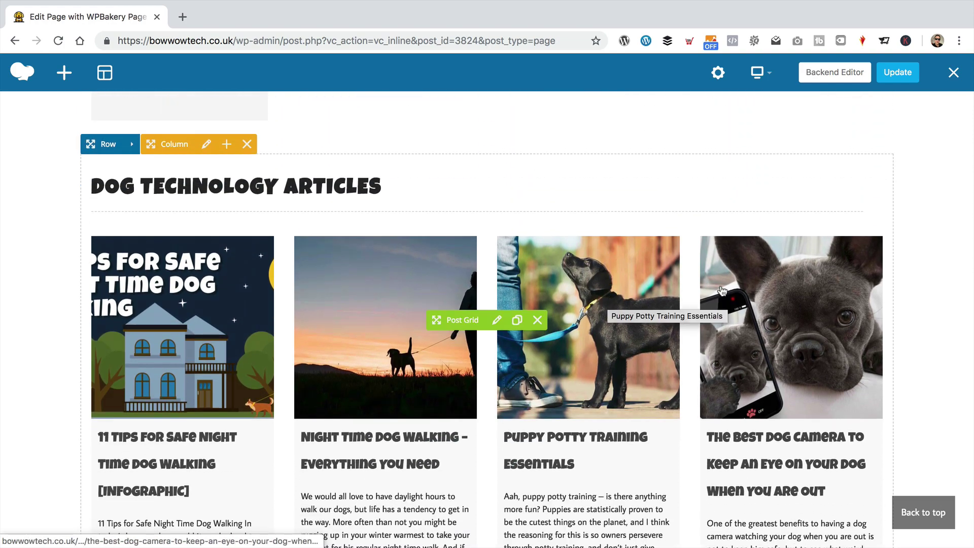
scroll(629, 178, down, 1)
scroll(447, 178, up, 3)
scroll(421, 180, down, 3)
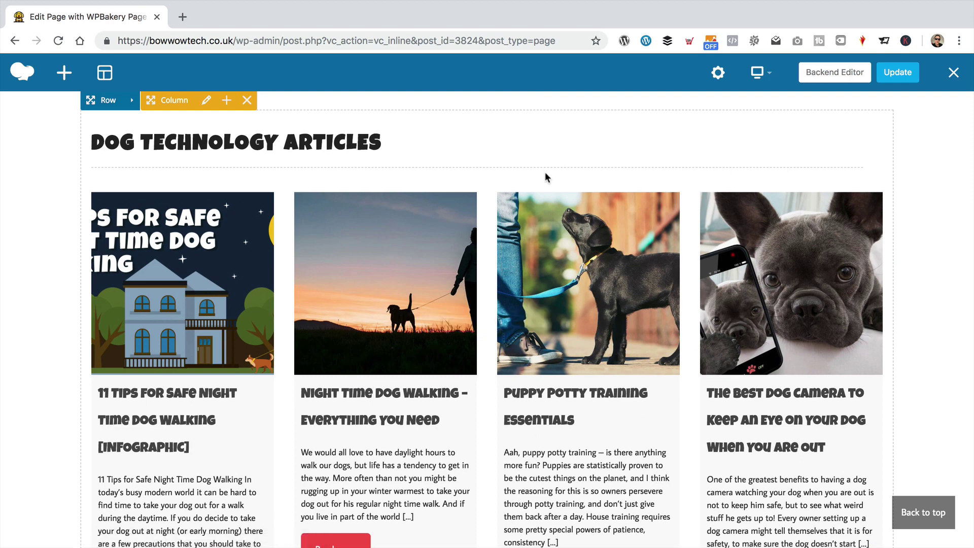
scroll(104, 127, up, 1)
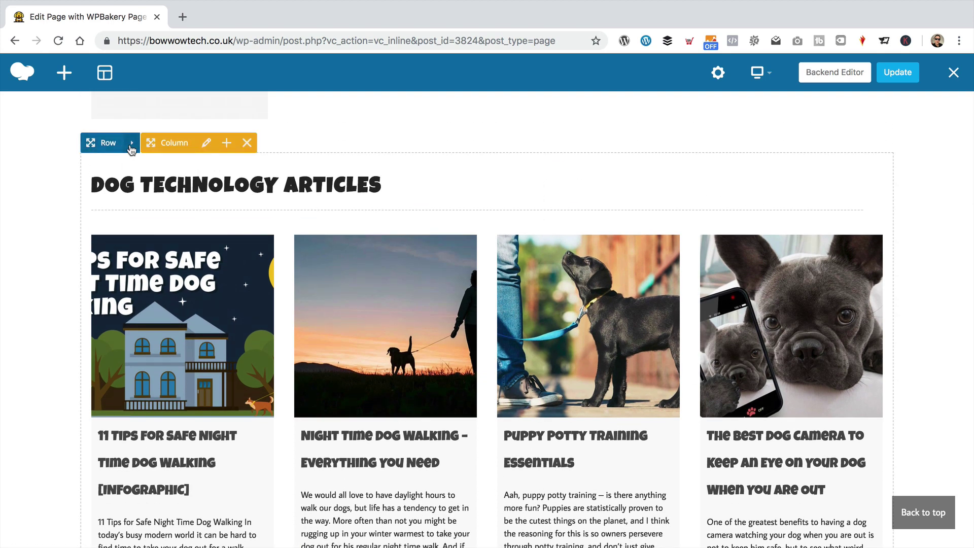
Split the articles row into a 2/3 + 1/3 column layout
click(154, 142)
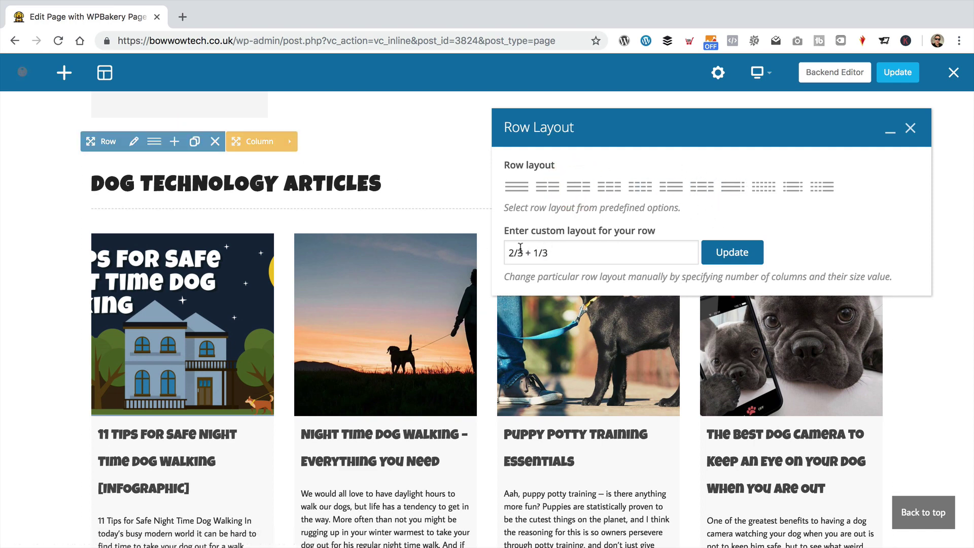
click(741, 254)
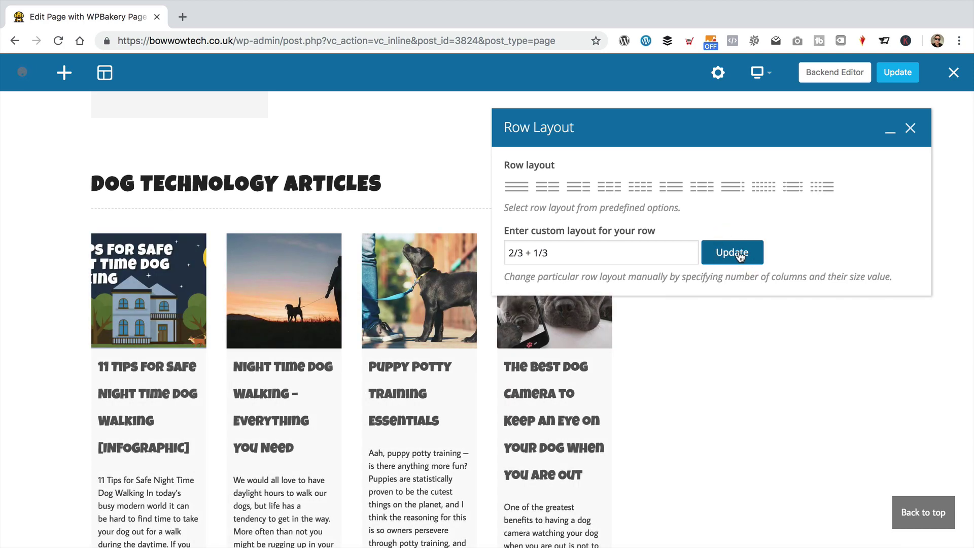
click(741, 254)
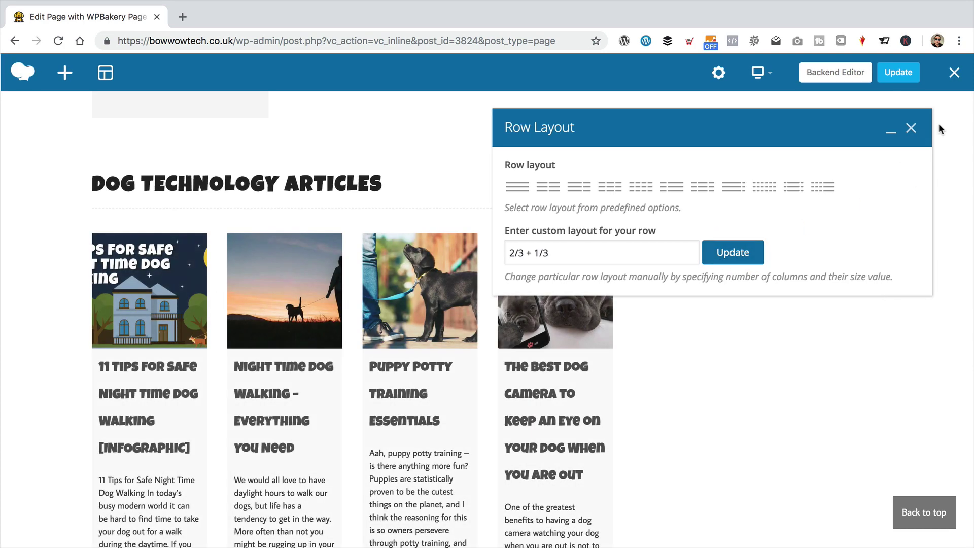
click(911, 128)
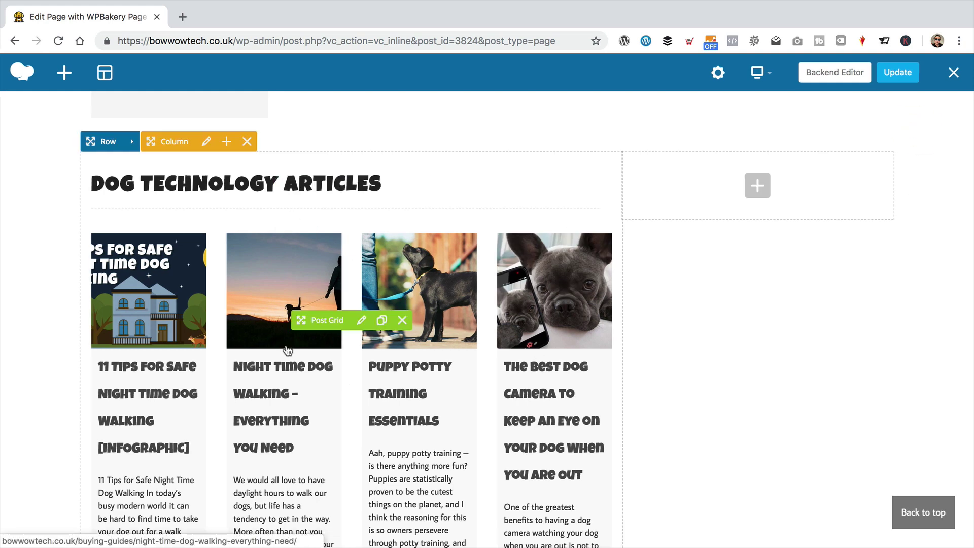
Set the Post Grid to 3 total items with 3 grid elements per row and save
scroll(285, 340, down, 2)
click(361, 321)
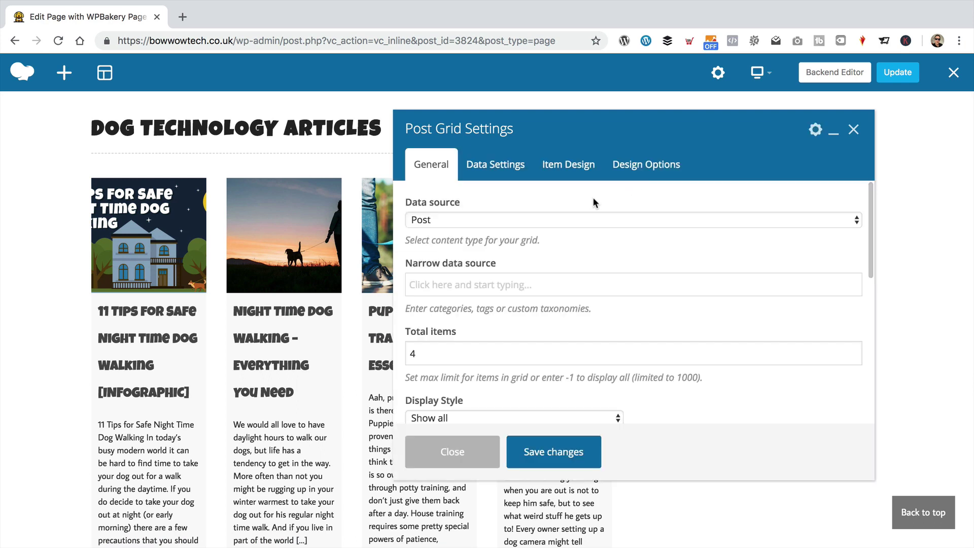
drag(450, 354, 374, 360)
text(9)
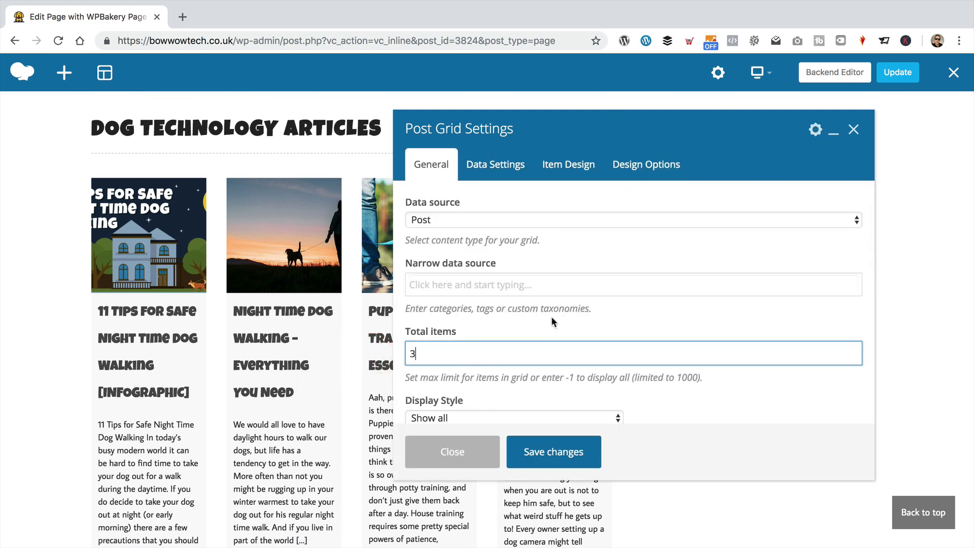
scroll(507, 320, down, 4)
click(488, 356)
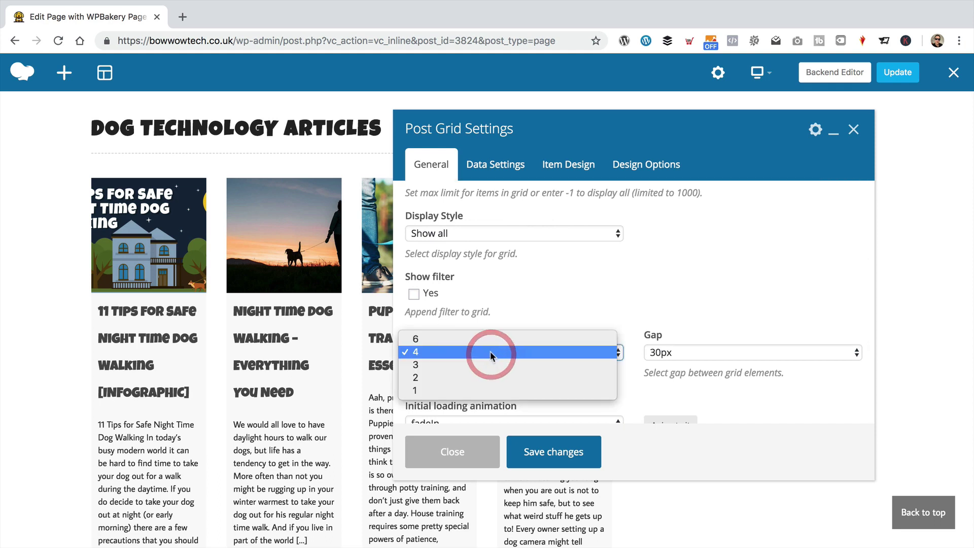
click(486, 366)
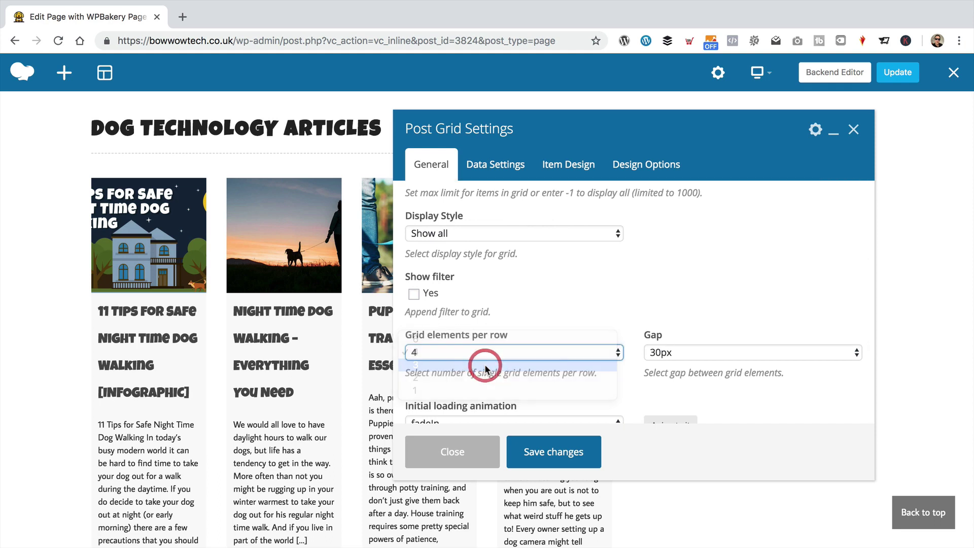
click(552, 467)
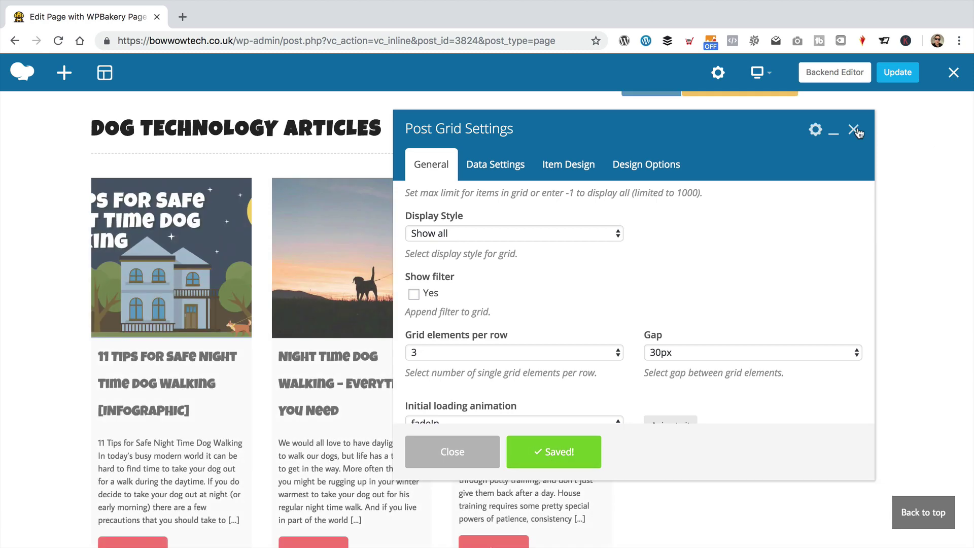
key(Escape)
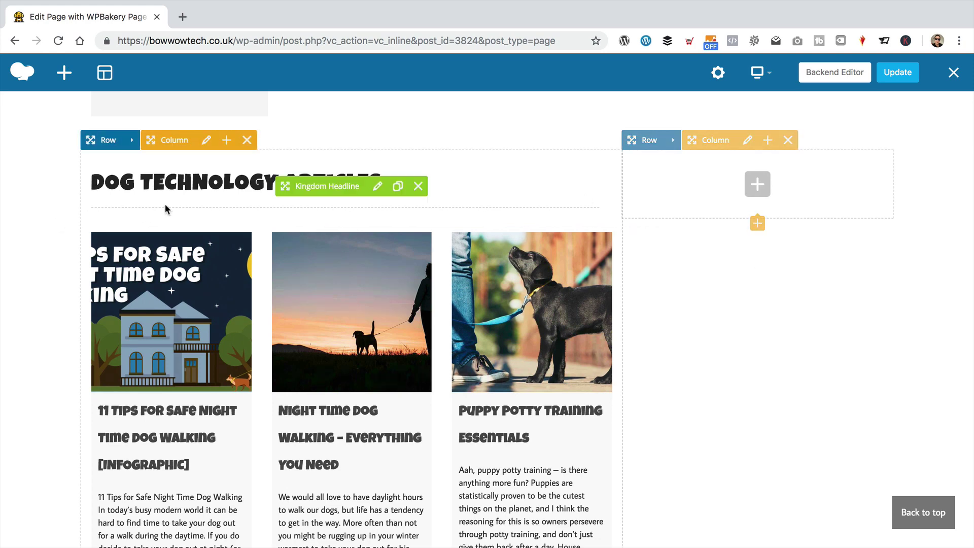
Duplicate the Dog Technology Articles headline into the right column and retitle it 'Facebook'
click(399, 186)
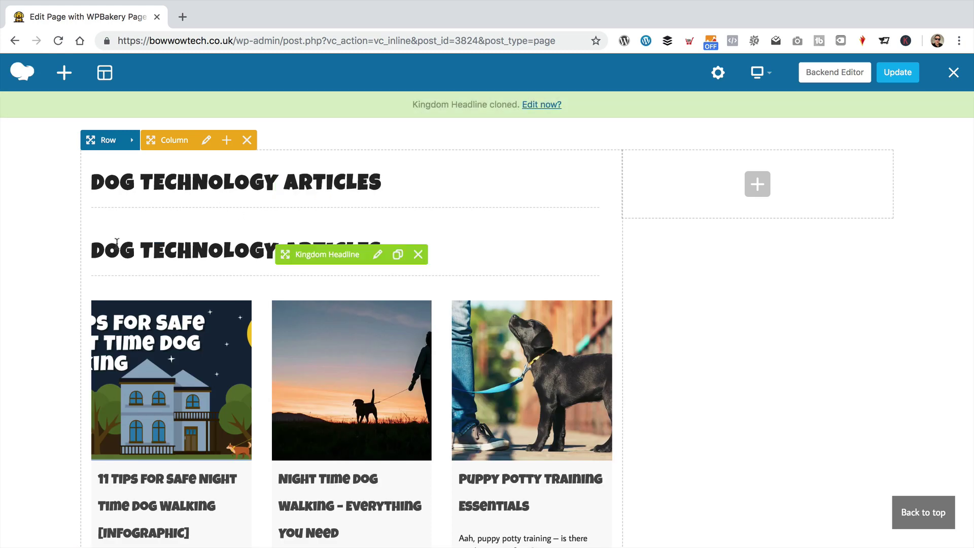
mouse_move(305, 255)
mouse_down()
mouse_move(440, 259)
mouse_move(742, 175)
mouse_up()
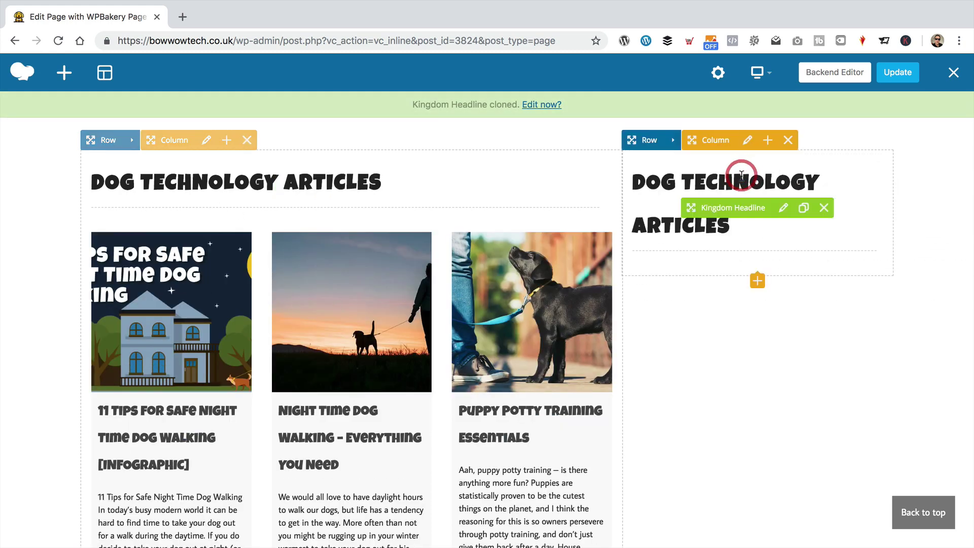
click(783, 208)
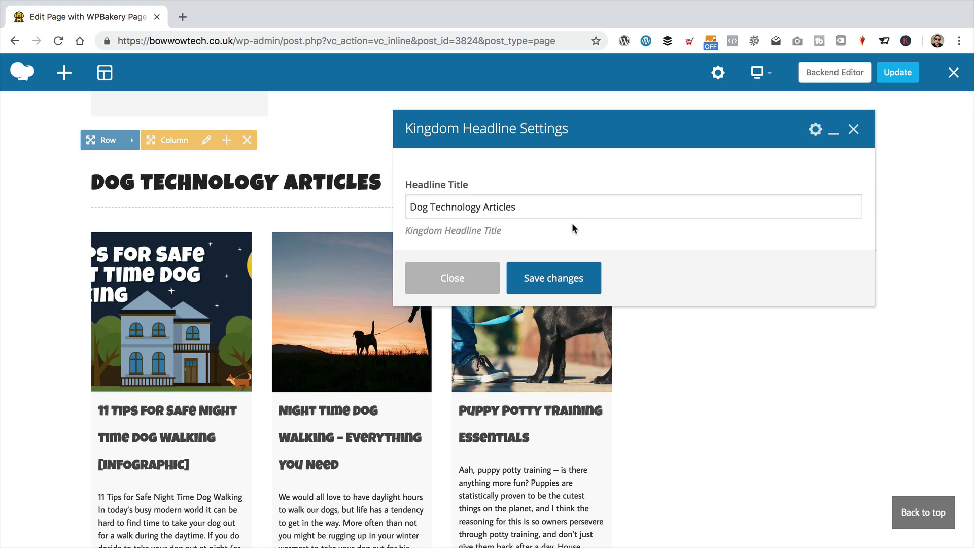
triple_click(568, 208)
text(Facebook)
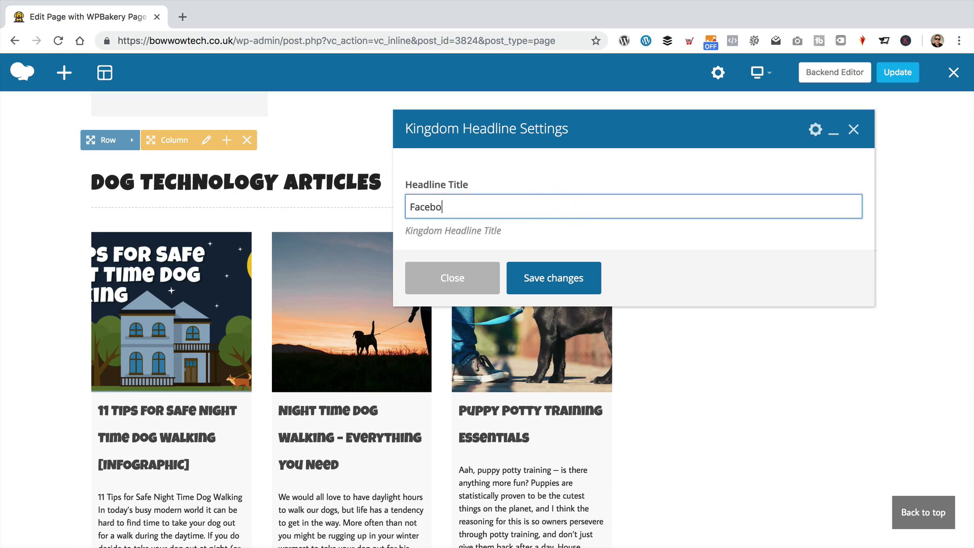
click(580, 284)
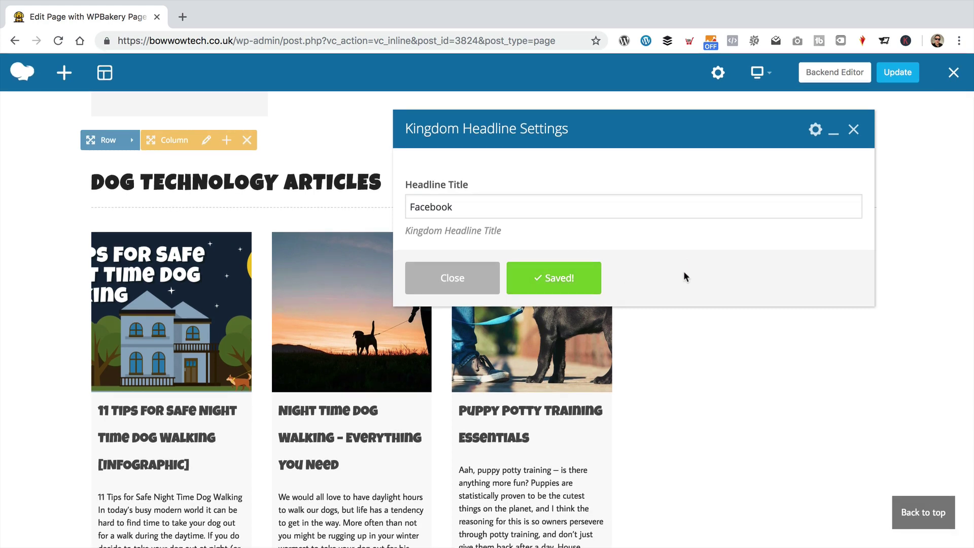
click(856, 129)
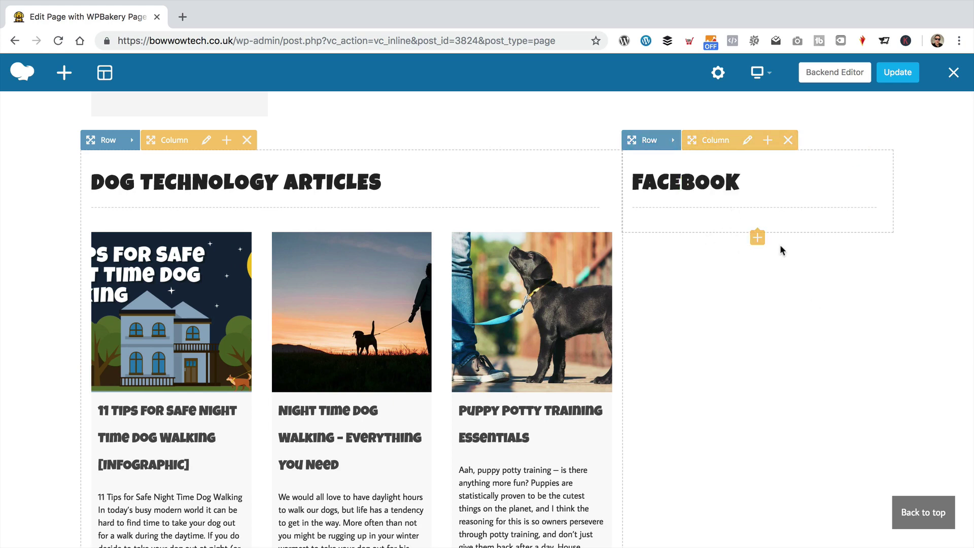
Search Google for 'facebook page widget' in a new tab
click(183, 17)
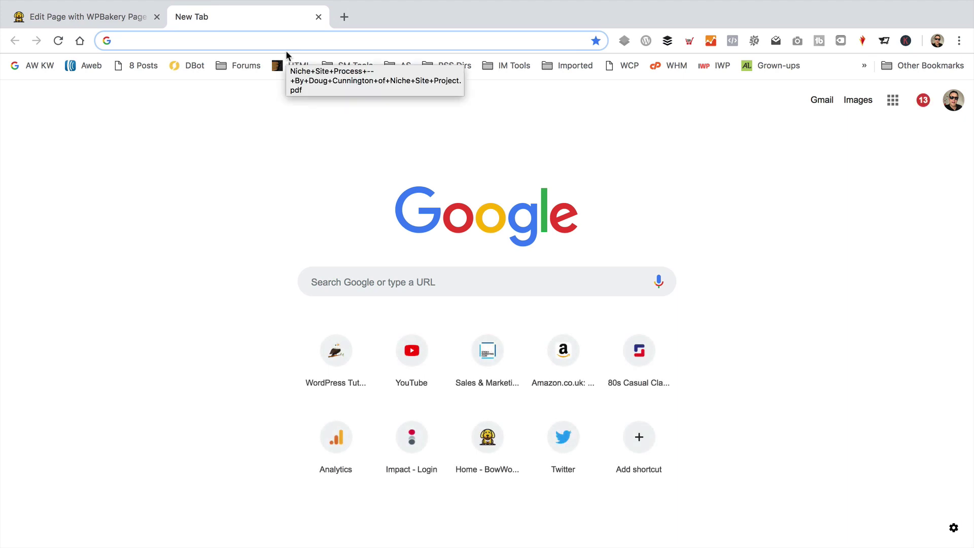
text(facebook p)
key(BackSpace)
key(BackSpace)
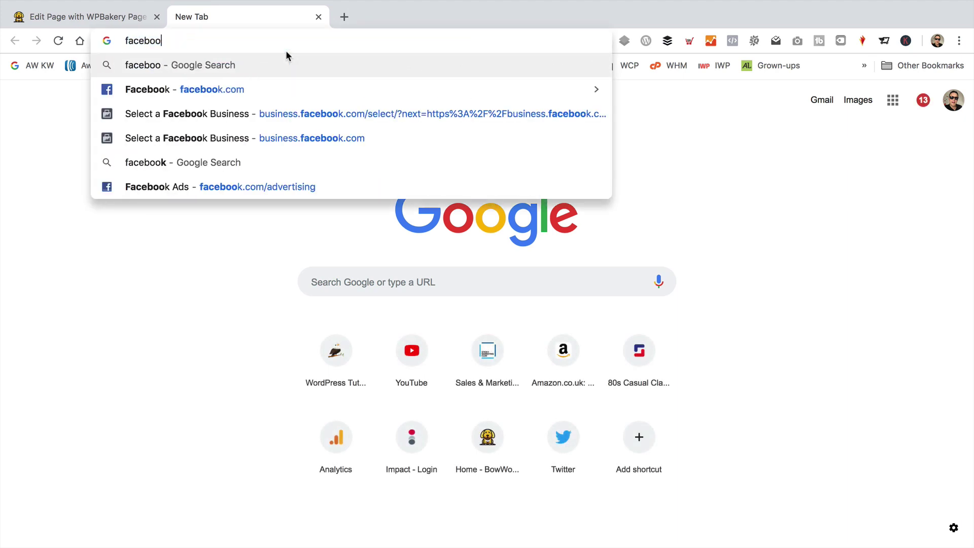
text(page widget)
key(Return)
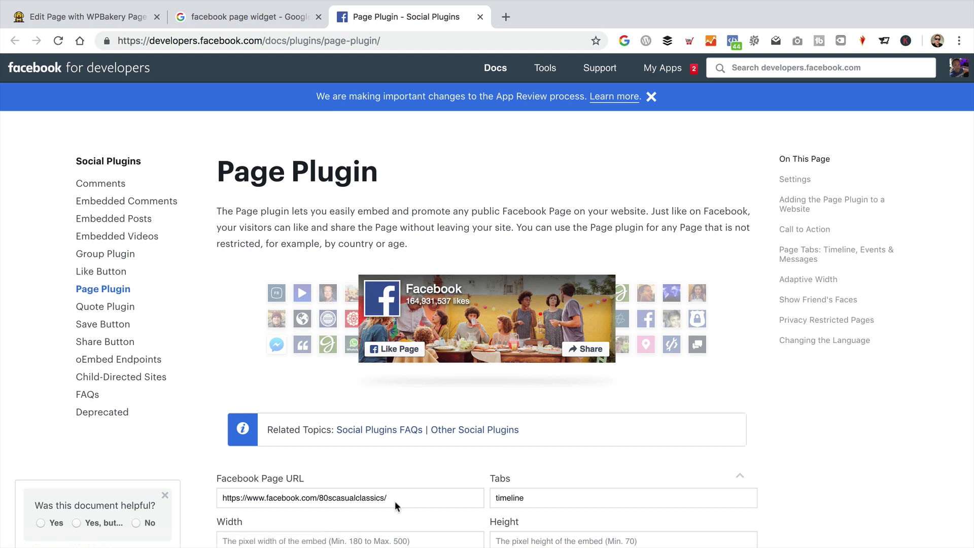
In a new tab, go to the Bowwowtech Facebook page at facebook.com/bowwowtech
click(505, 18)
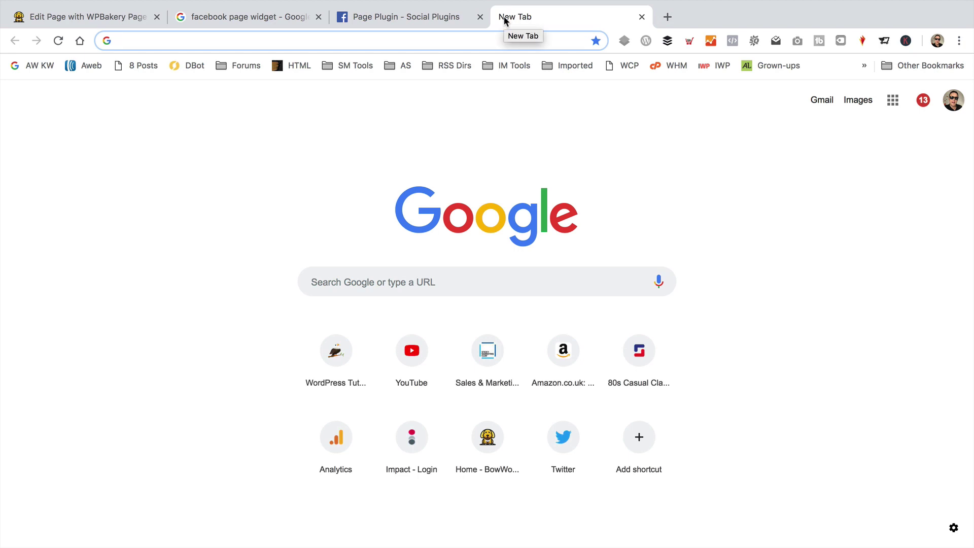
text(facebook)
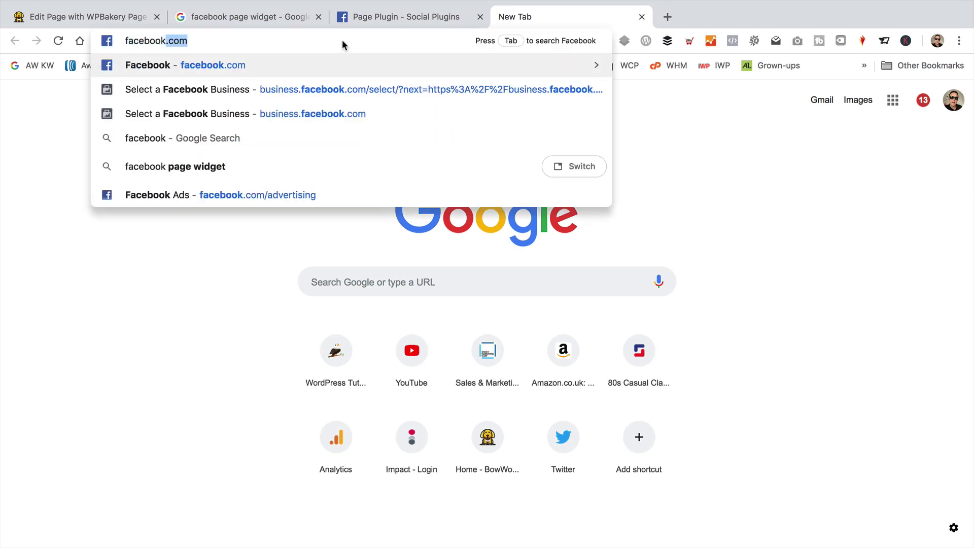
text(/com/bo)
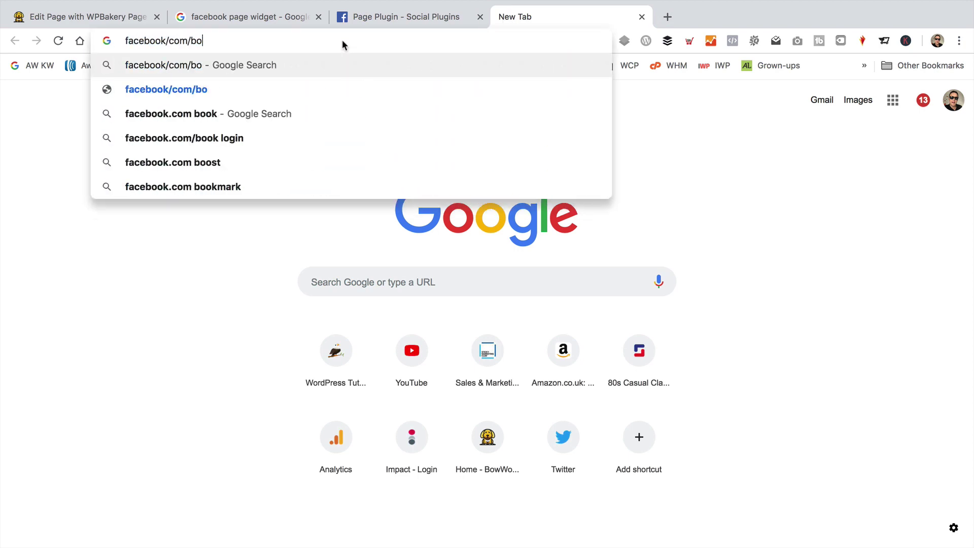
text(wwowyecj)
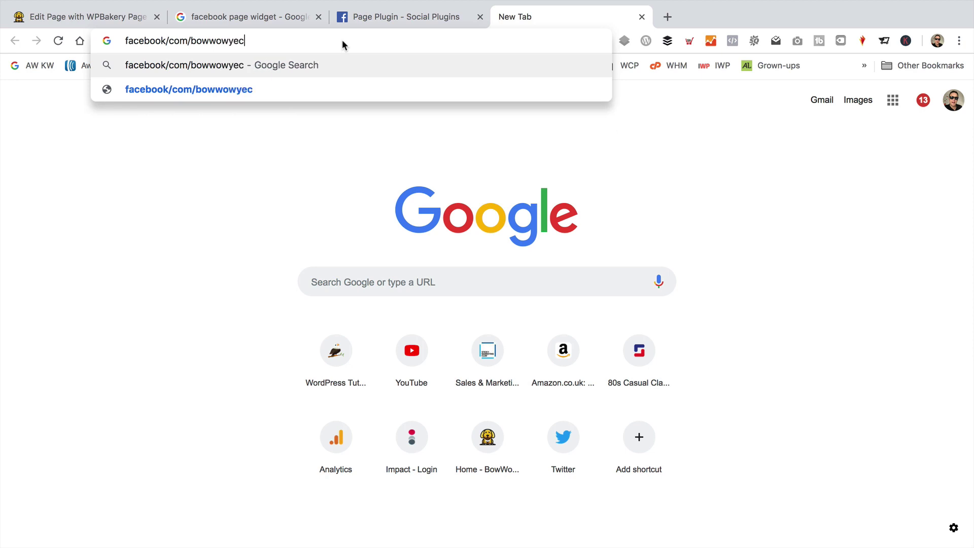
key(BackSpace)
key(BackSpace)
key(BackSpace)
key(BackSpace)
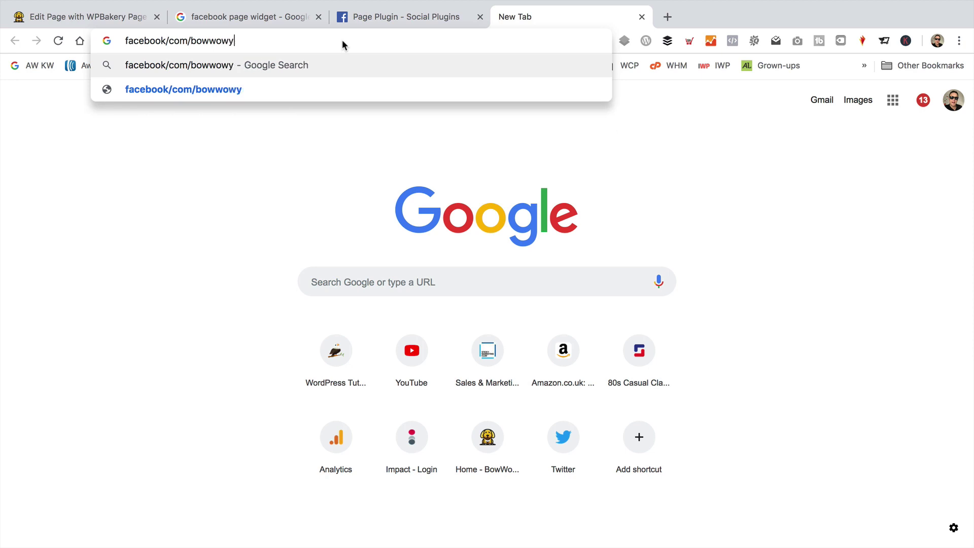
text(tech)
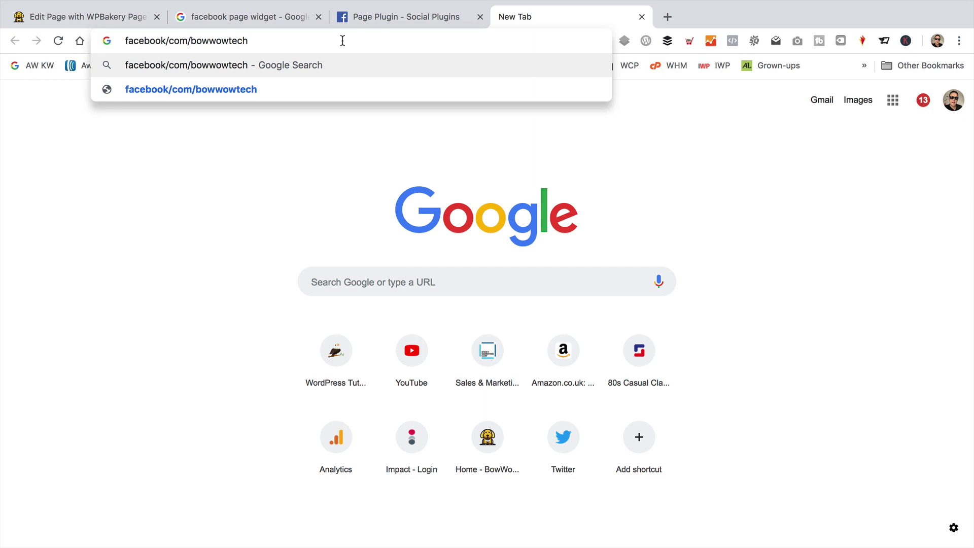
key(Return)
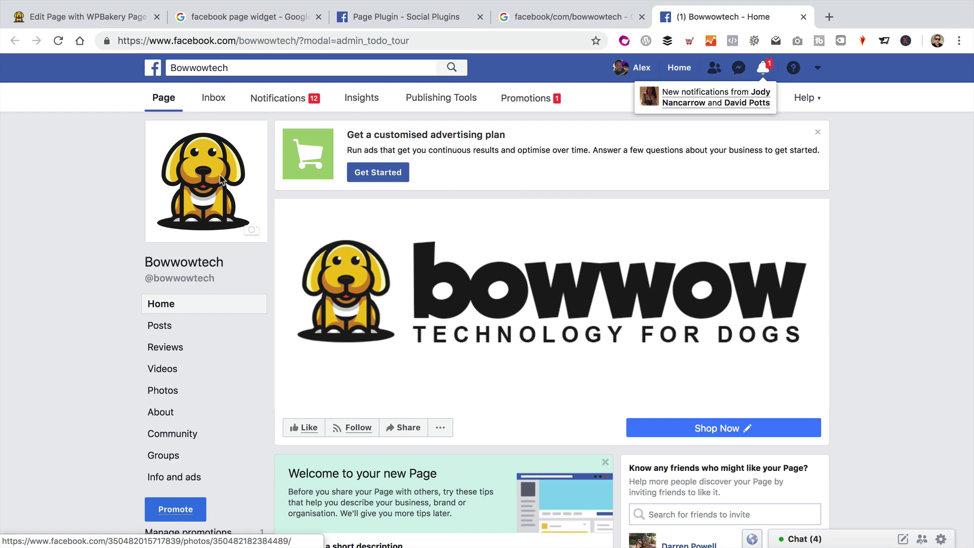
scroll(664, 213, down, 5)
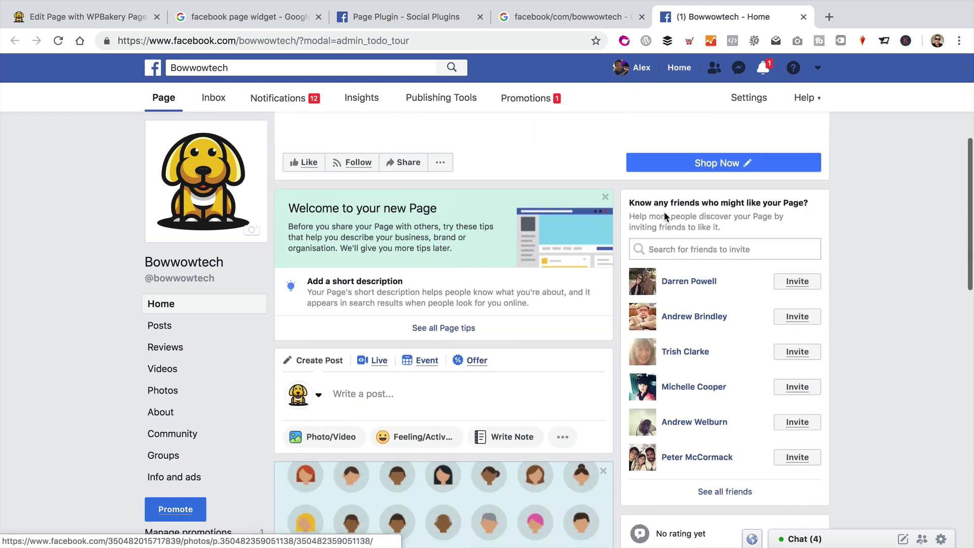
scroll(664, 212, down, 5)
scroll(665, 212, down, 4)
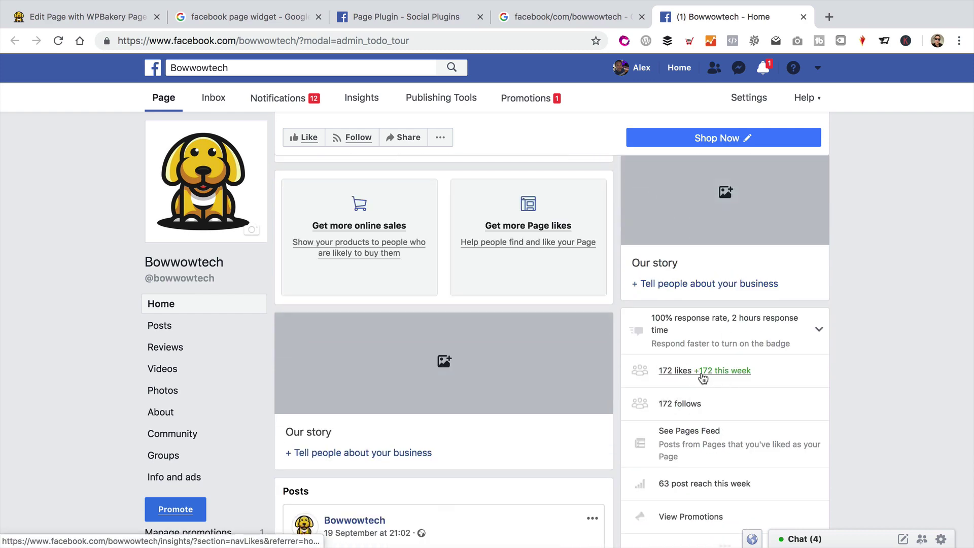
click(175, 102)
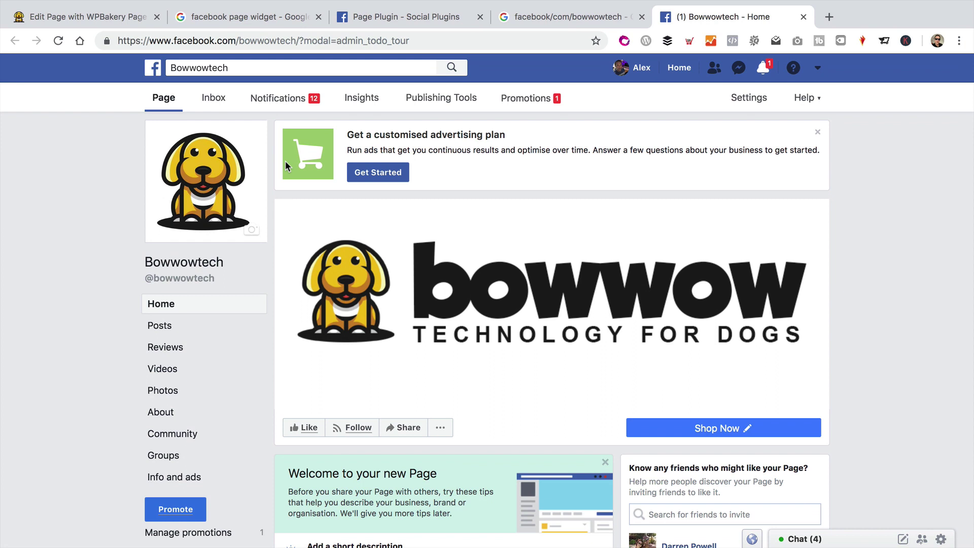
drag(300, 40, 108, 41)
key(super+c)
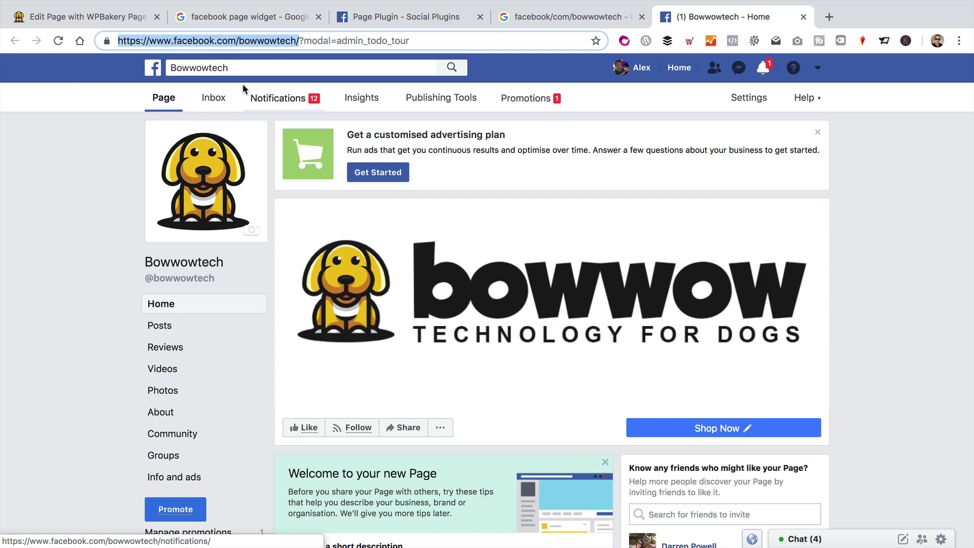
Paste the Bowwowtech Page URL into the Page Plugin's Facebook Page URL field
click(397, 20)
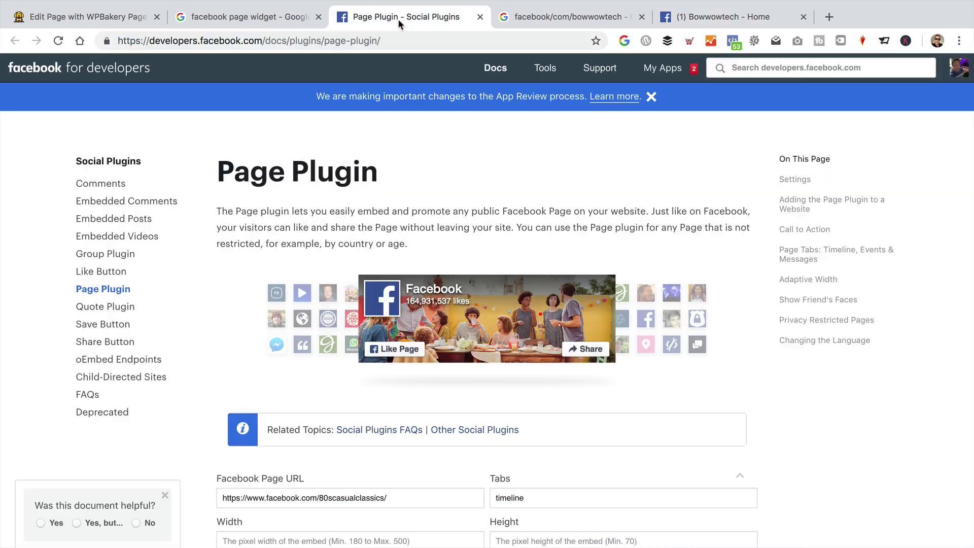
scroll(412, 320, down, 4)
triple_click(411, 333)
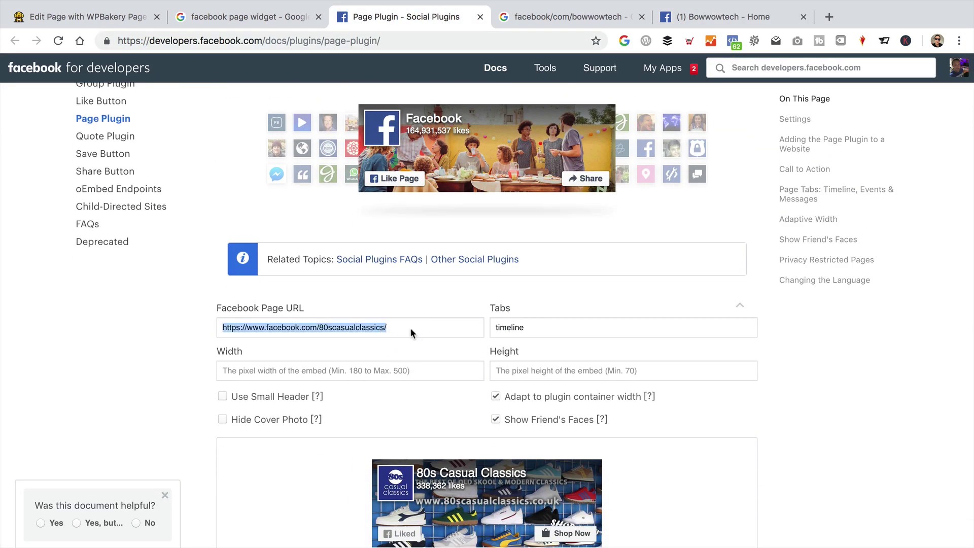
key(super+v)
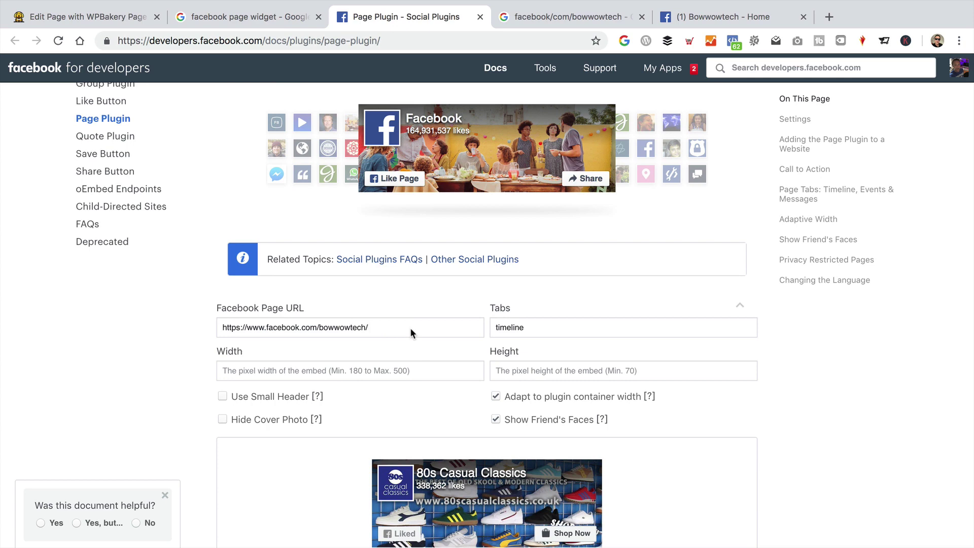
key(Tab)
Retype 'timeline' as the plugin's Tabs value
scroll(439, 310, down, 2)
scroll(465, 431, down, 3)
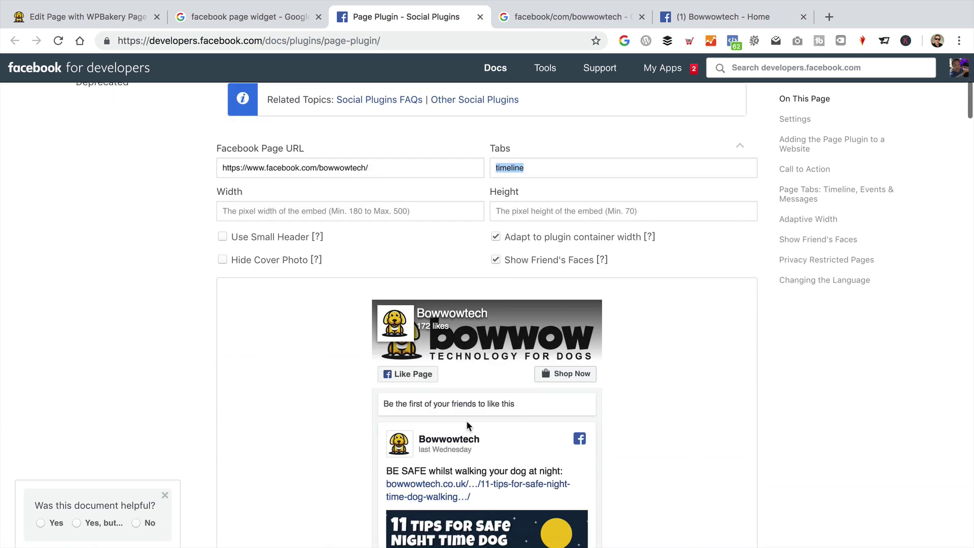
scroll(507, 356, up, 4)
click(549, 289)
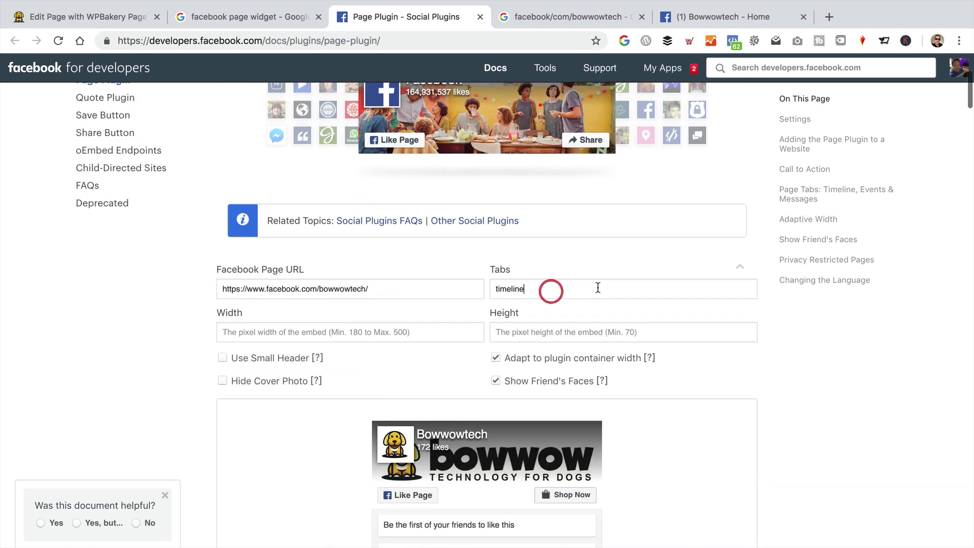
scroll(538, 288, down, 3)
scroll(537, 288, down, 3)
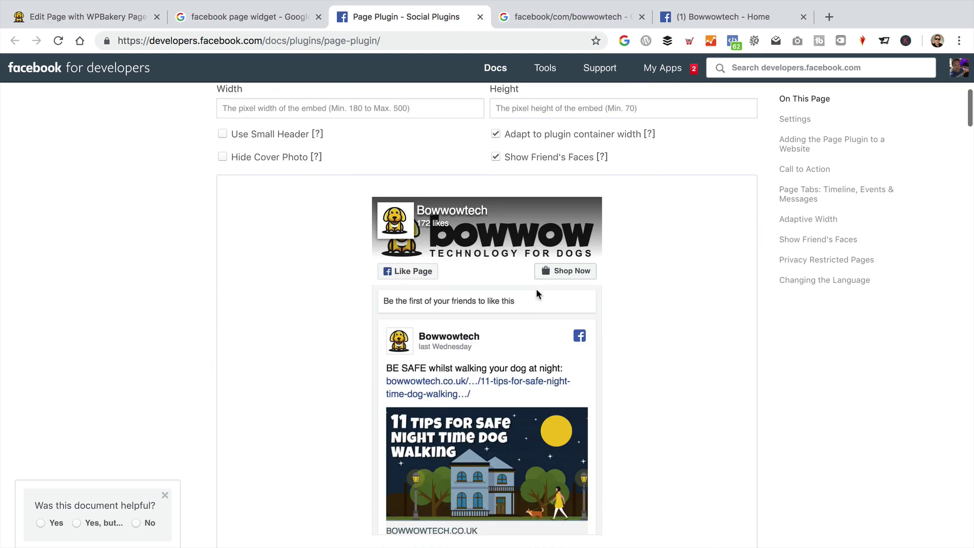
scroll(536, 288, up, 5)
drag(532, 276, 446, 269)
key(BackSpace)
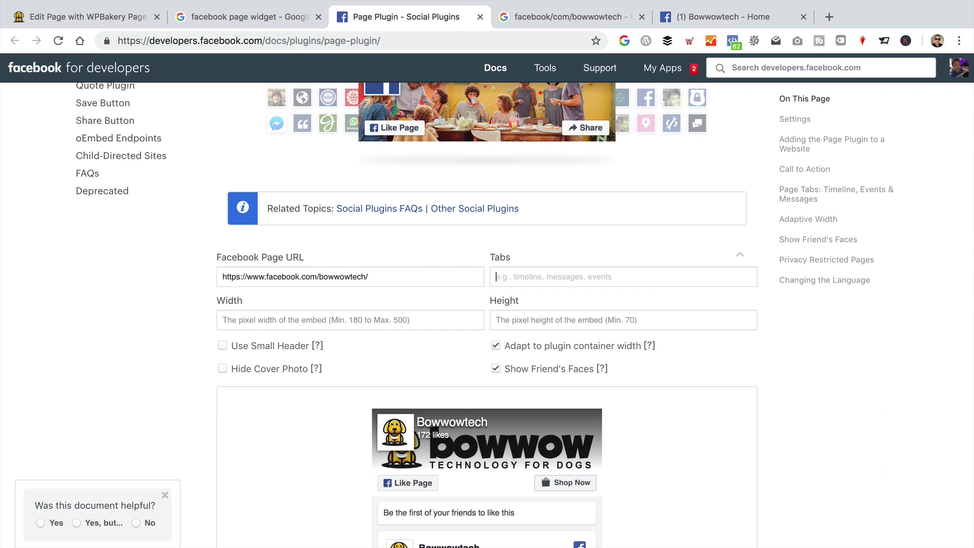
text(timel)
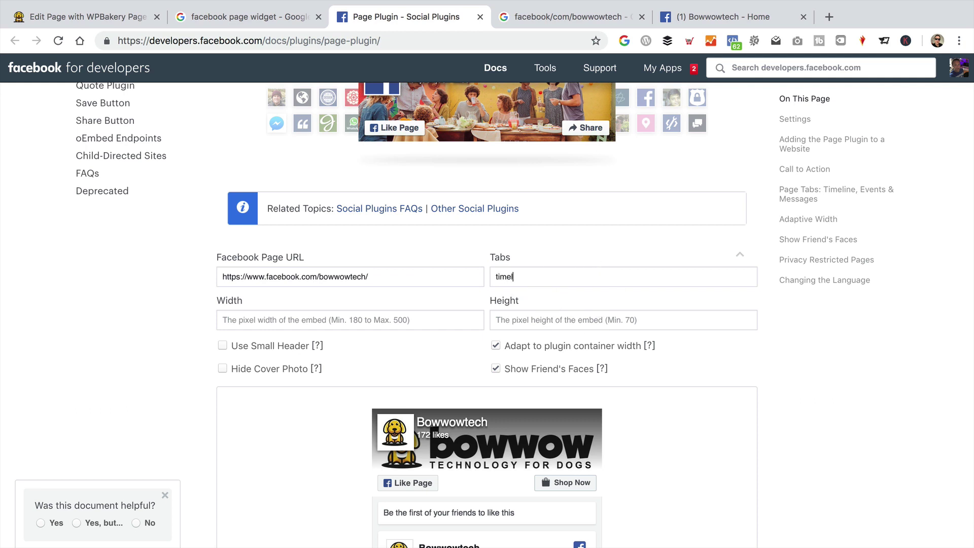
text(ine)
scroll(682, 263, down, 2)
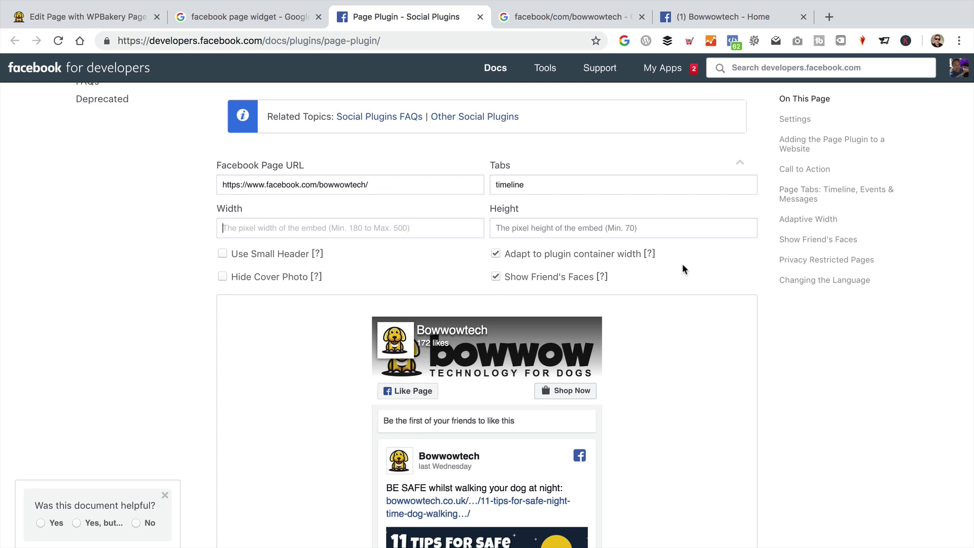
Set the plugin width to 370 and height to 520
text(370)
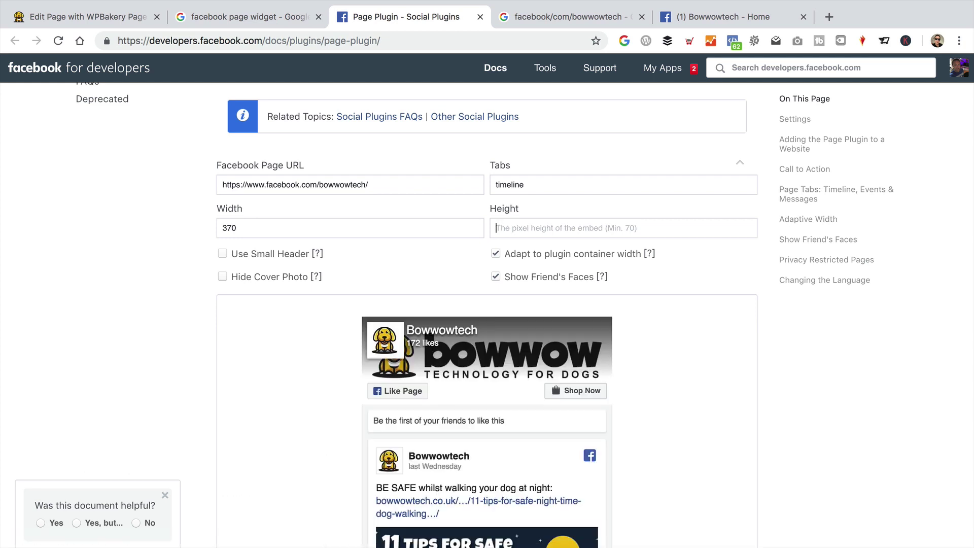
key(Tab)
text(520)
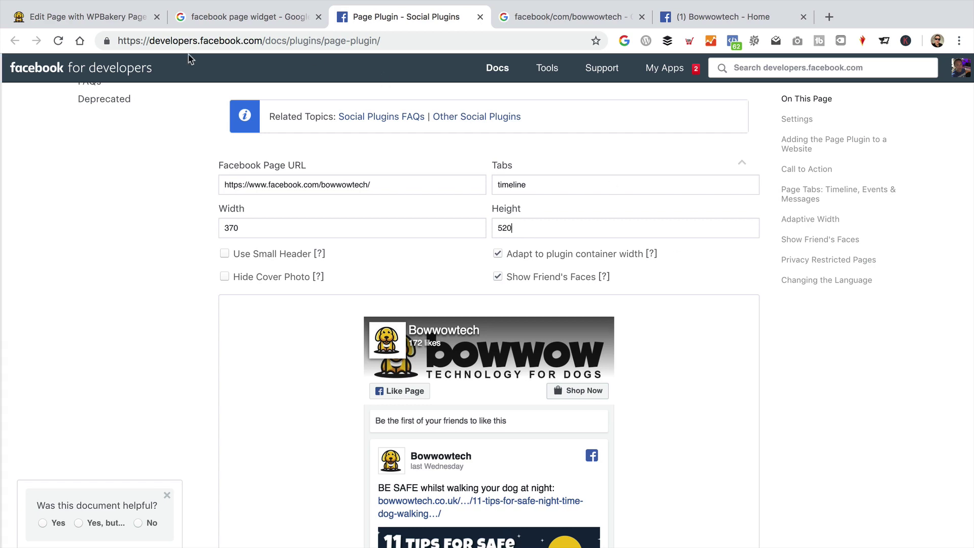
Check the Facebook column in the page editor, then scroll the Page Plugin page down to Get Code
click(76, 16)
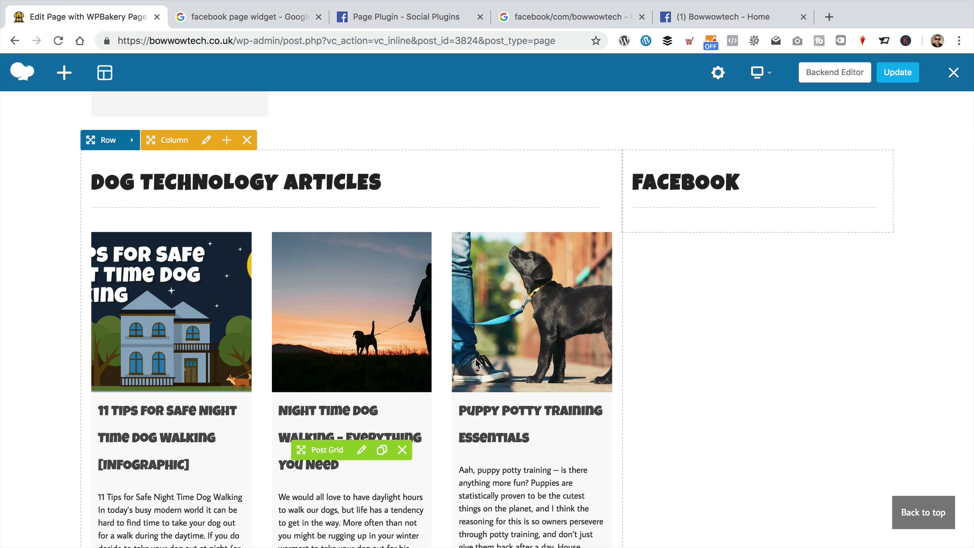
click(397, 18)
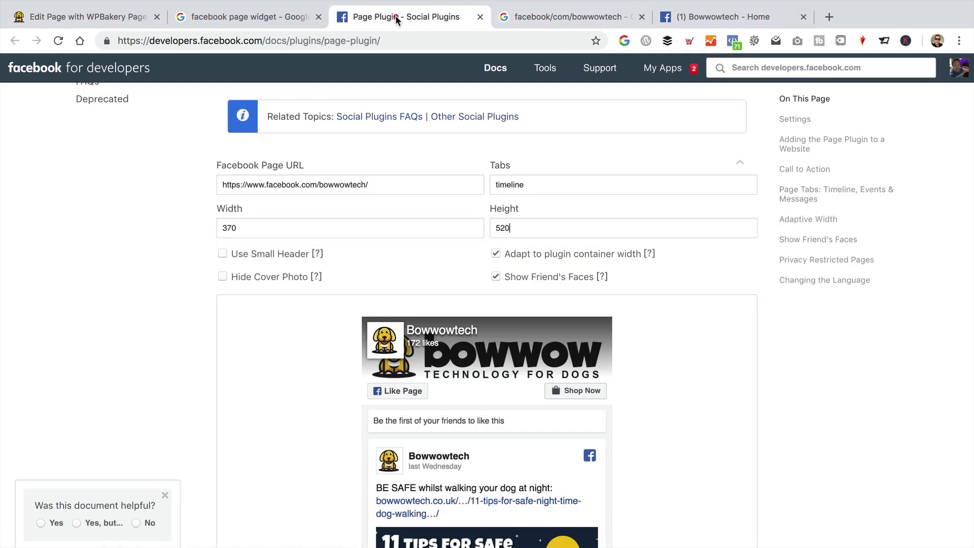
scroll(586, 191, down, 4)
scroll(586, 193, down, 1)
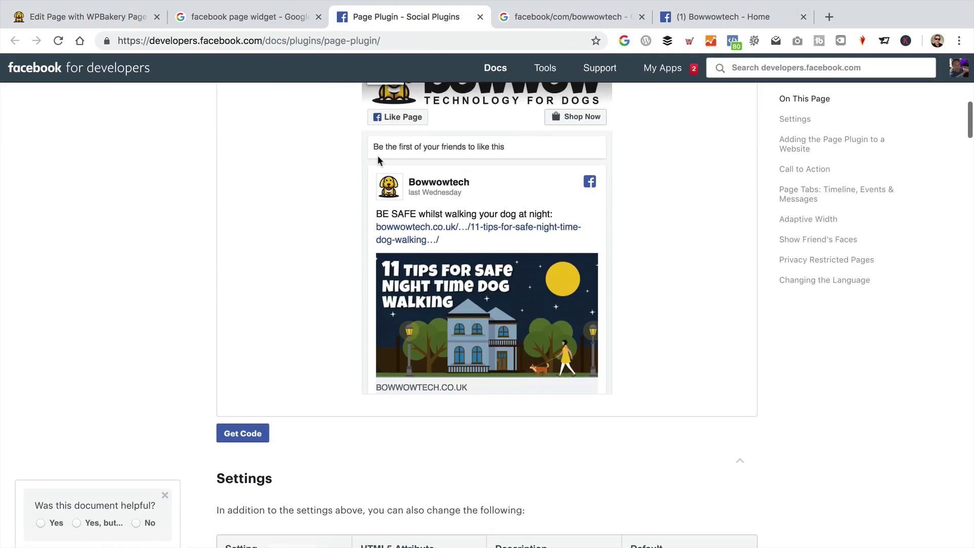
scroll(578, 248, up, 5)
scroll(579, 264, down, 1)
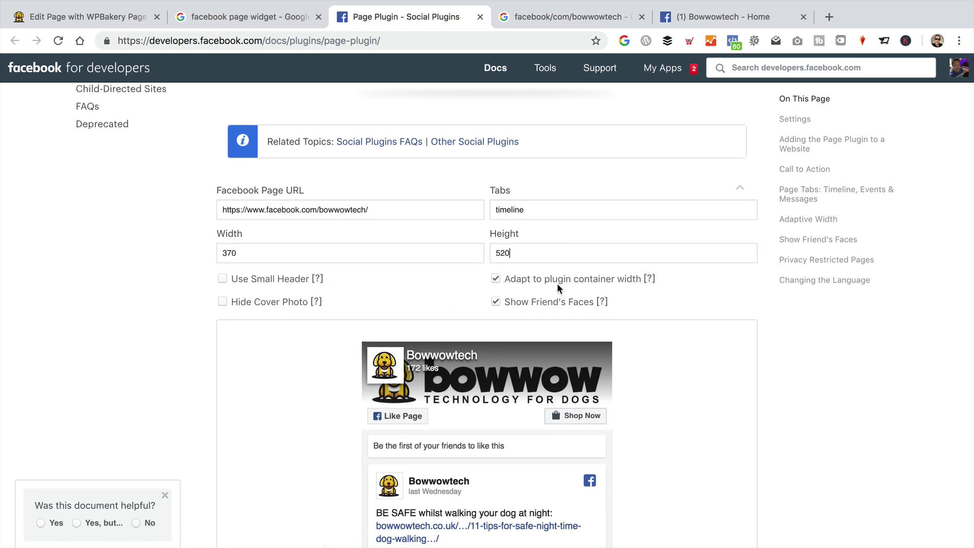
scroll(609, 279, down, 2)
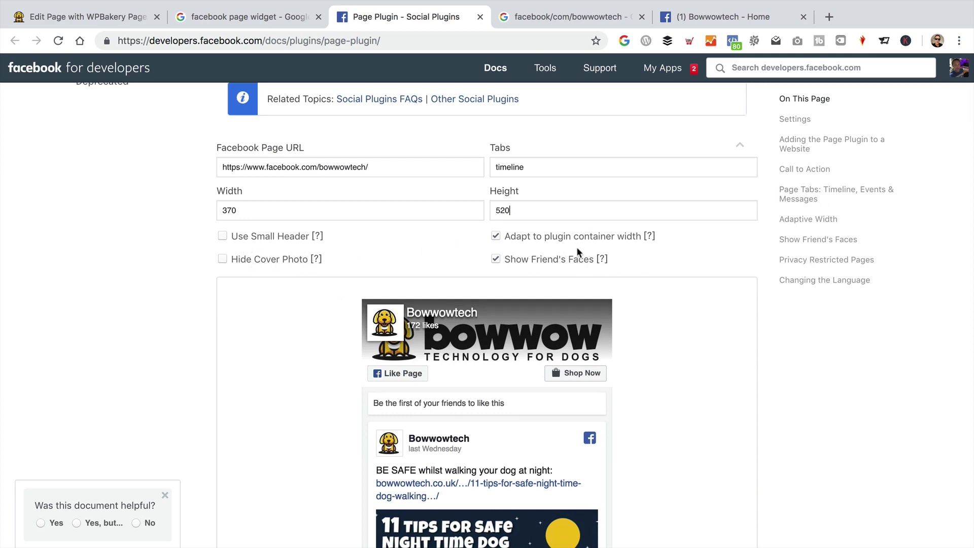
scroll(577, 247, down, 3)
scroll(629, 233, down, 10)
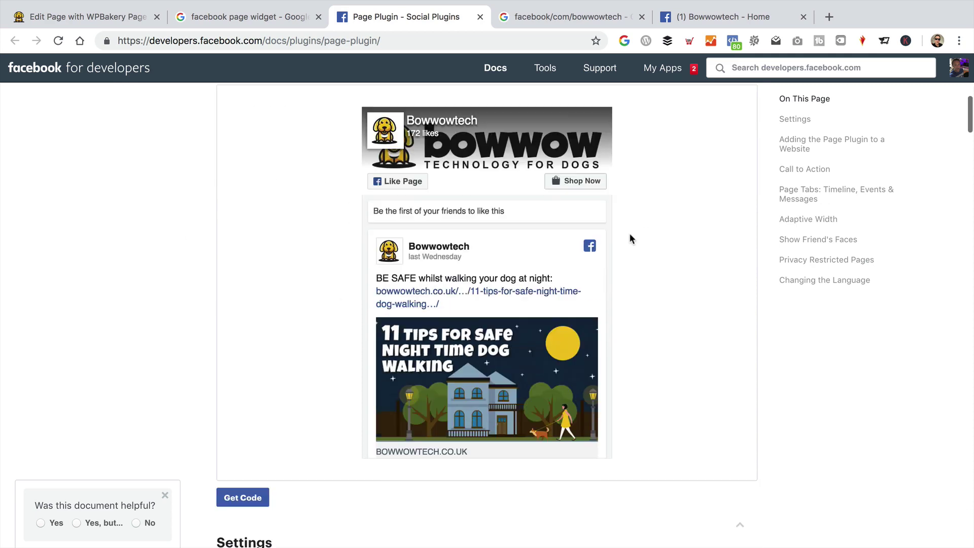
scroll(630, 233, down, 1)
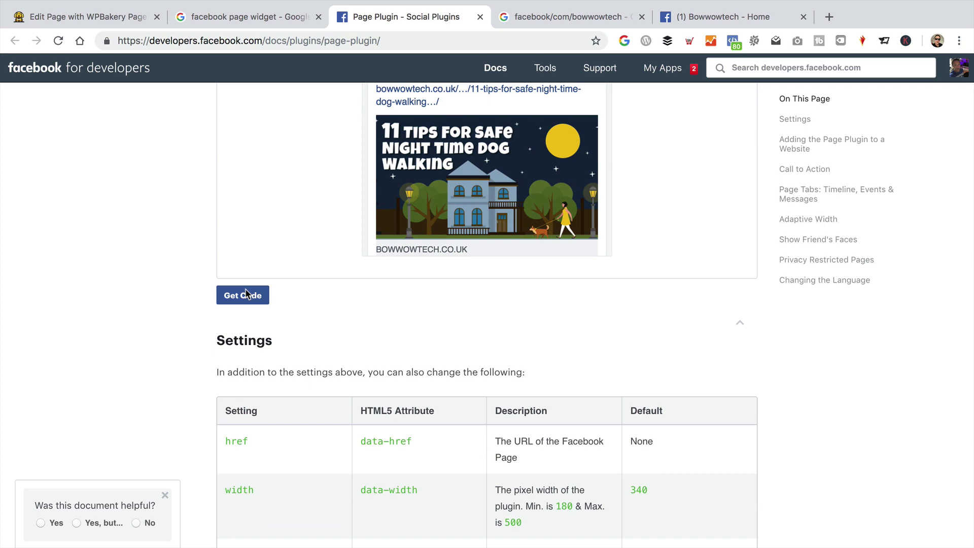
Generate the Page Plugin's IFrame embed code and select the whole snippet
click(244, 296)
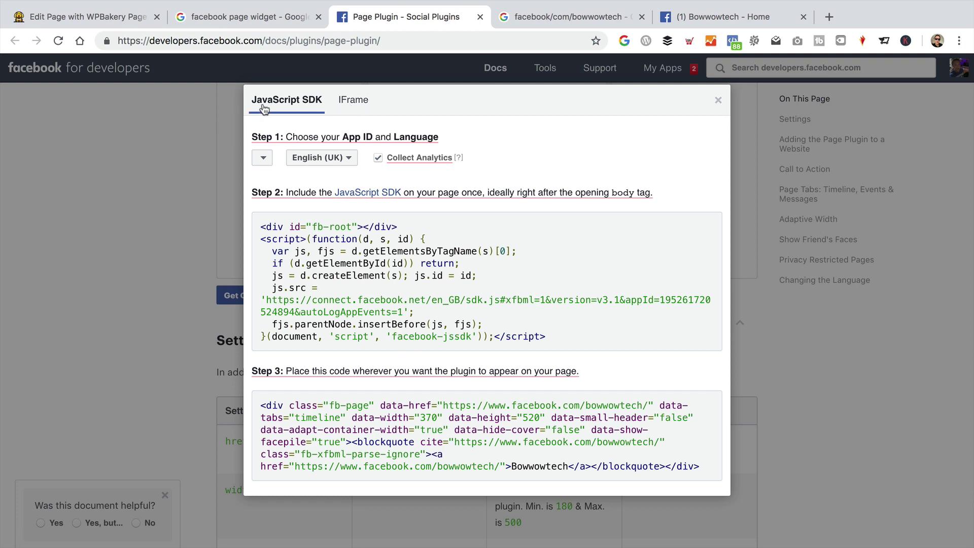
click(357, 103)
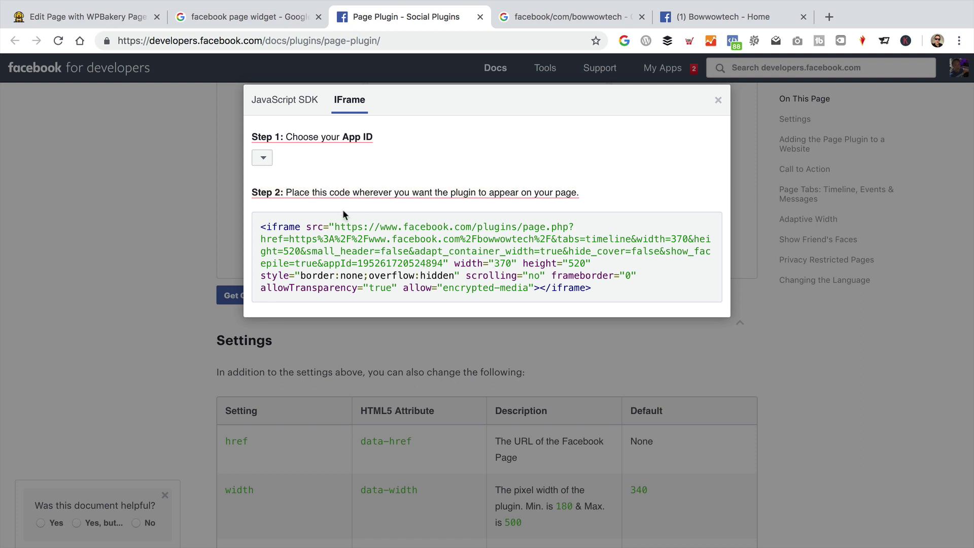
key(super+l)
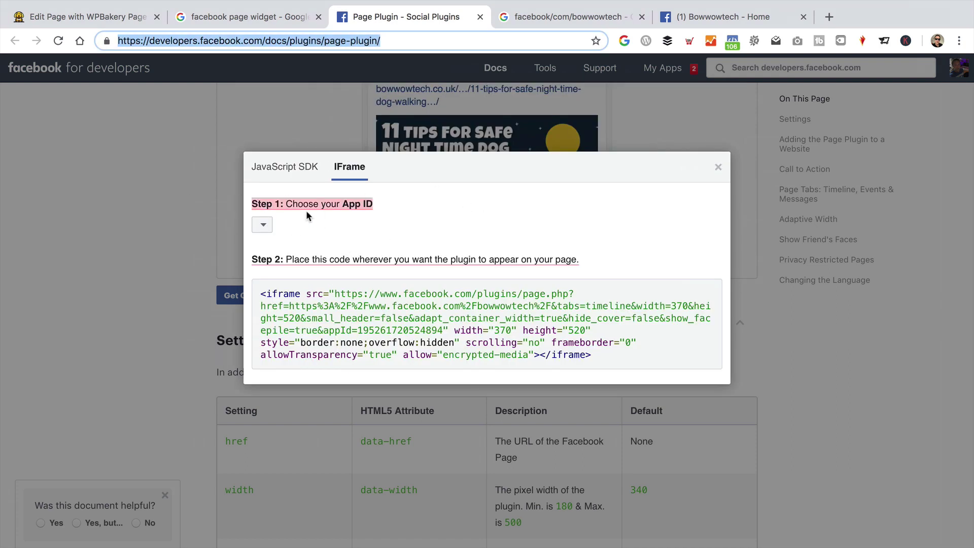
click(435, 333)
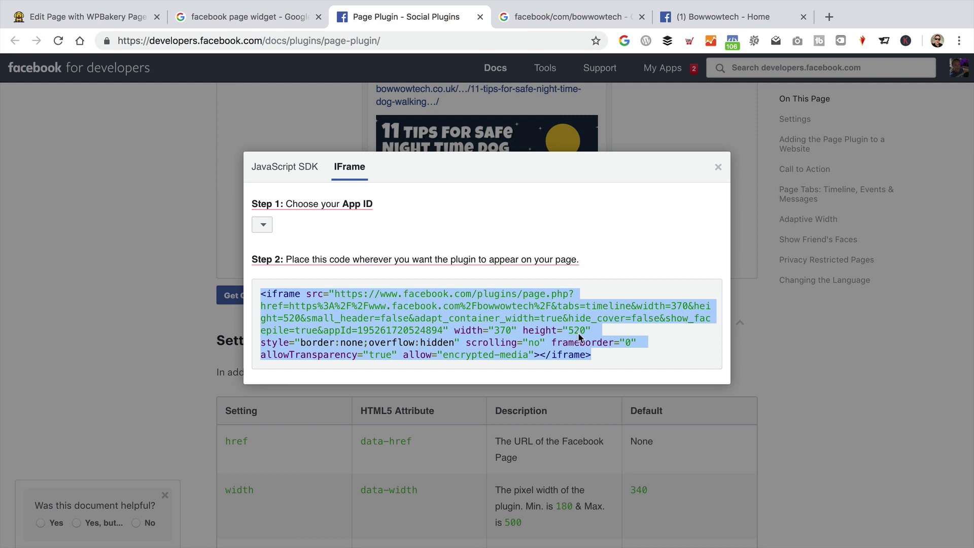
click(584, 332)
triple_click(584, 332)
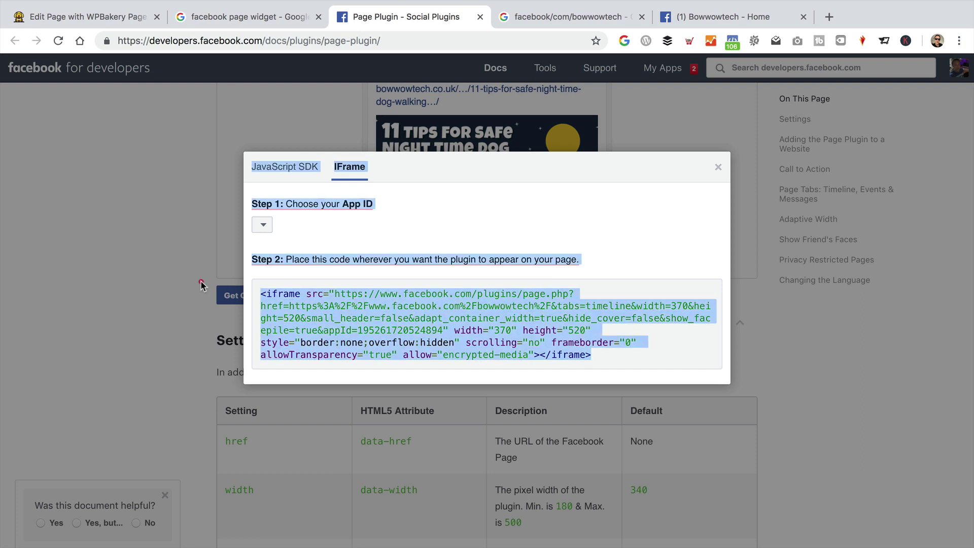
click(293, 304)
drag(260, 294, 632, 363)
key(ctrl+c)
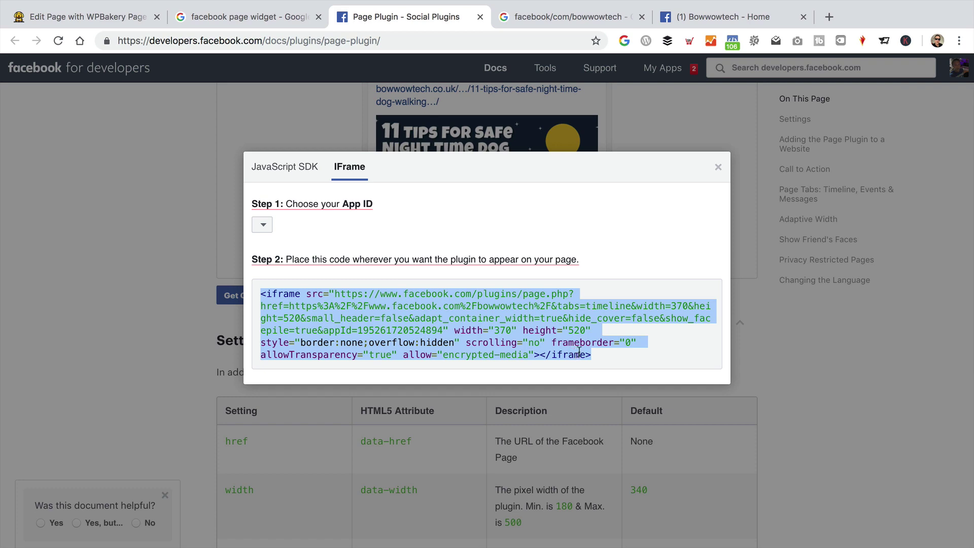
Add a Raw HTML block to the Facebook column containing the pasted Page Plugin iframe code
click(62, 6)
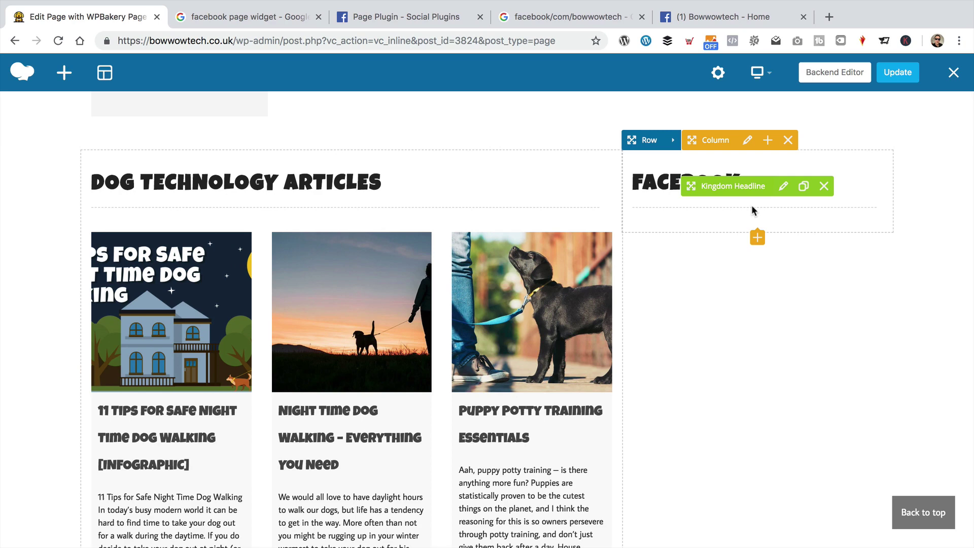
click(758, 237)
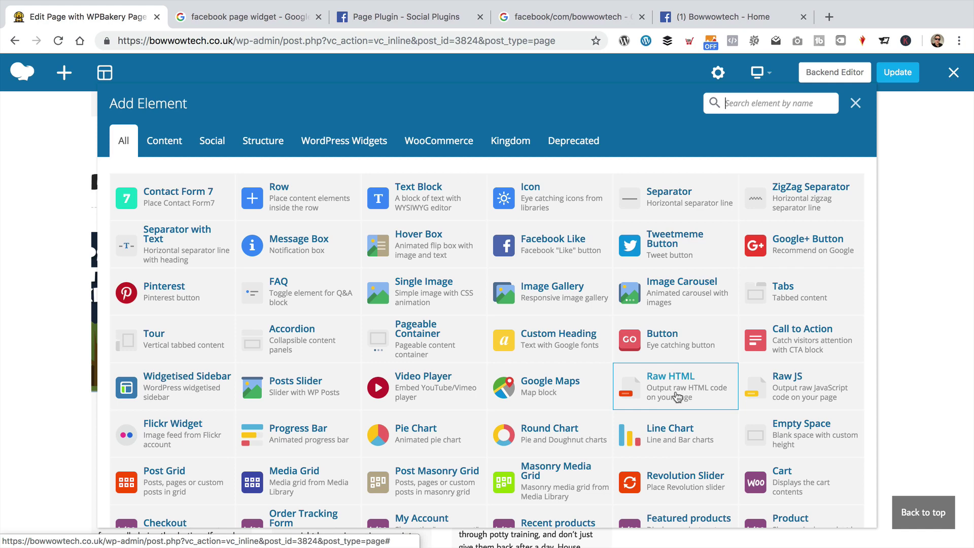
click(678, 394)
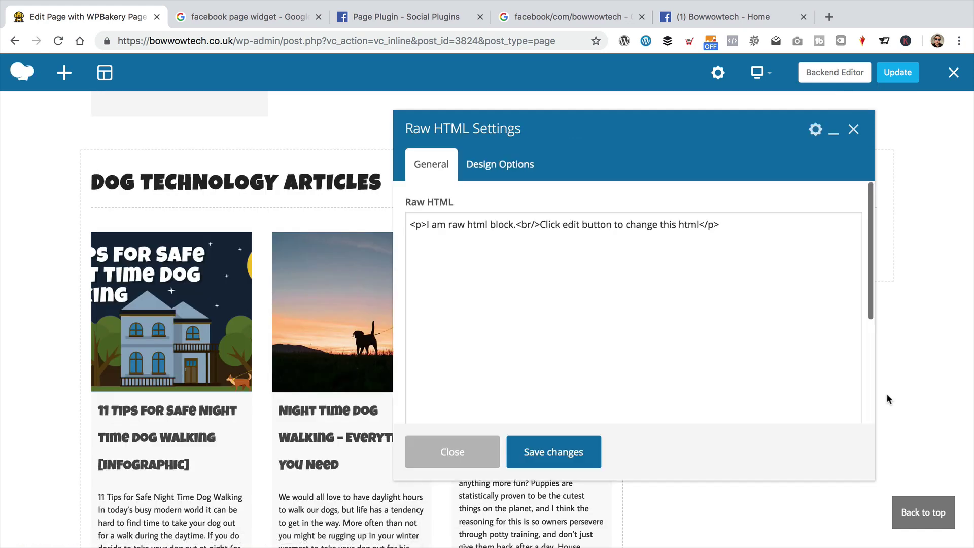
drag(767, 226, 350, 243)
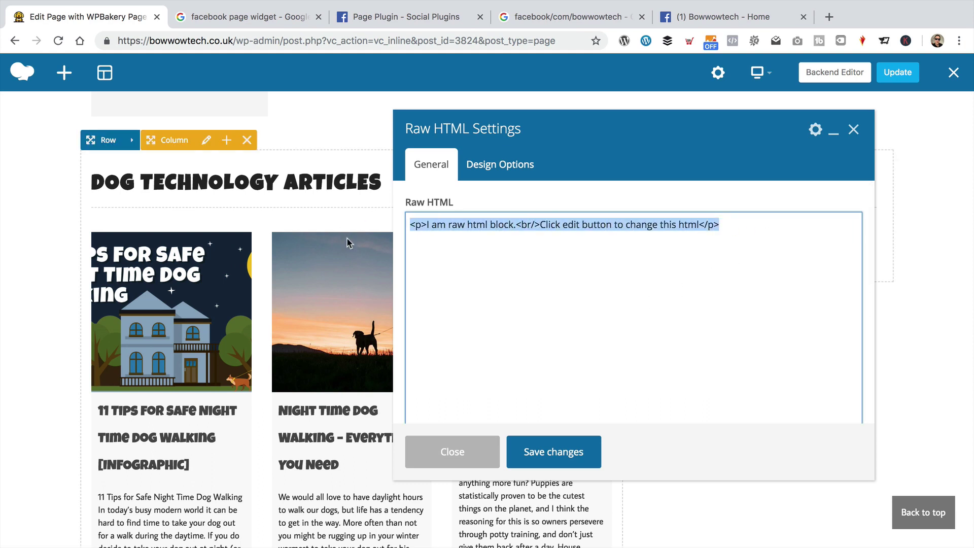
key(BackSpace)
key(ctrl+v)
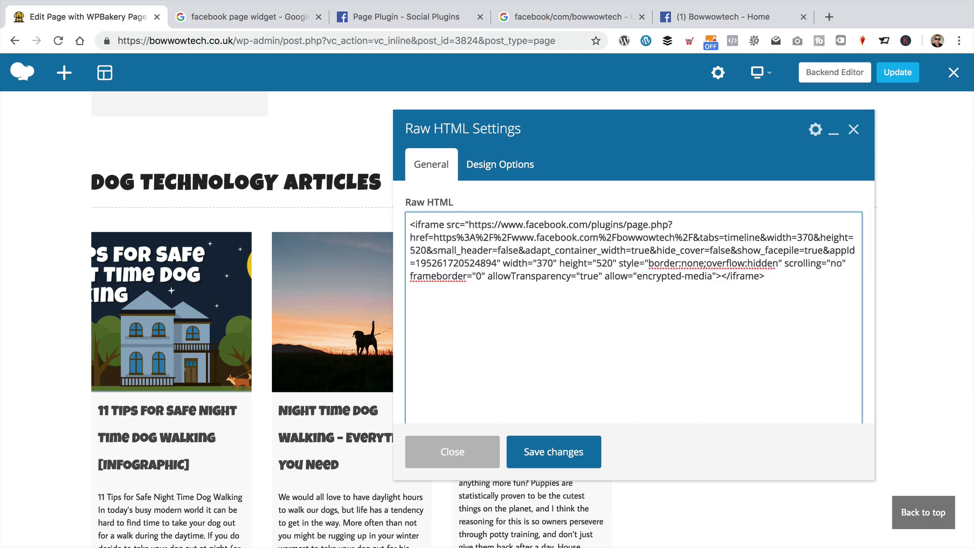
click(565, 462)
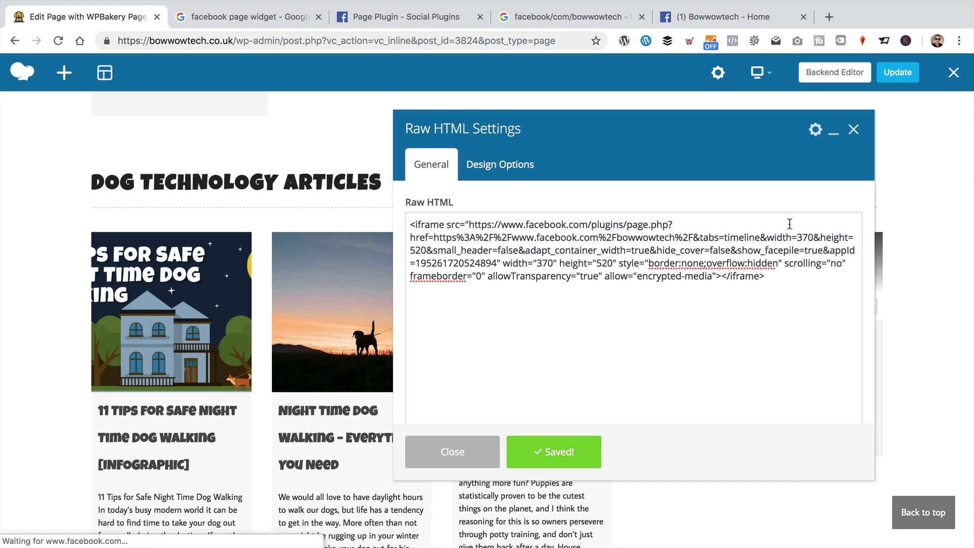
click(854, 131)
Update the homepage so the Facebook timeline widget is saved in the right column
scroll(863, 271, down, 6)
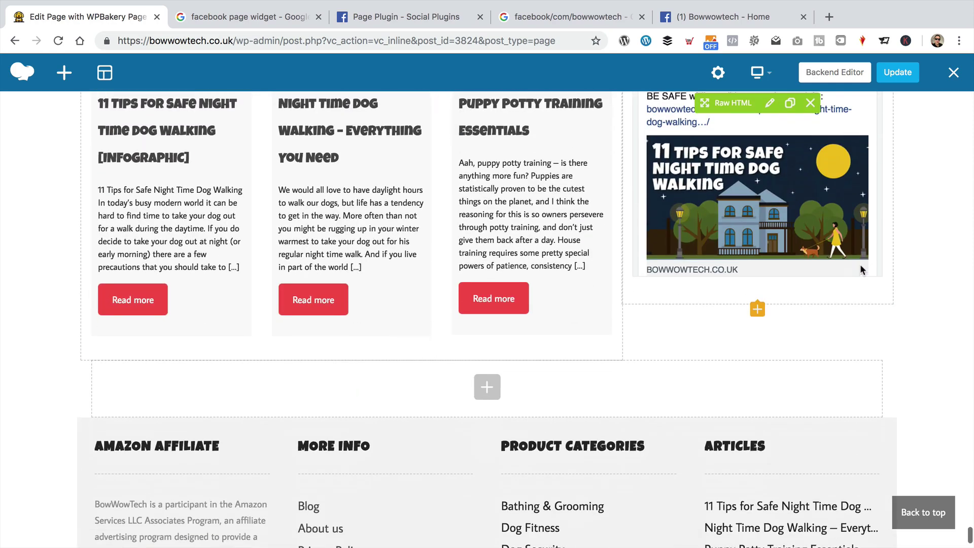
scroll(863, 271, up, 3)
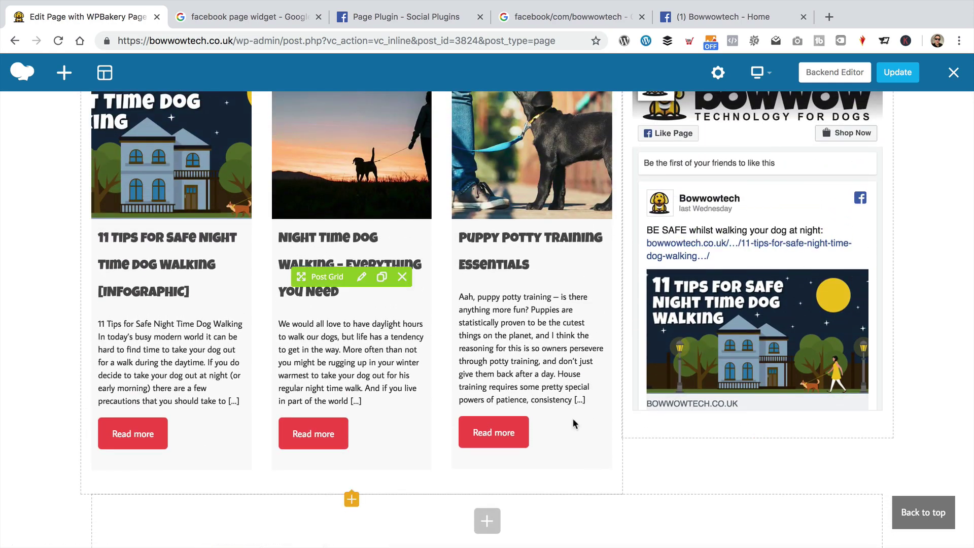
scroll(567, 438, up, 2)
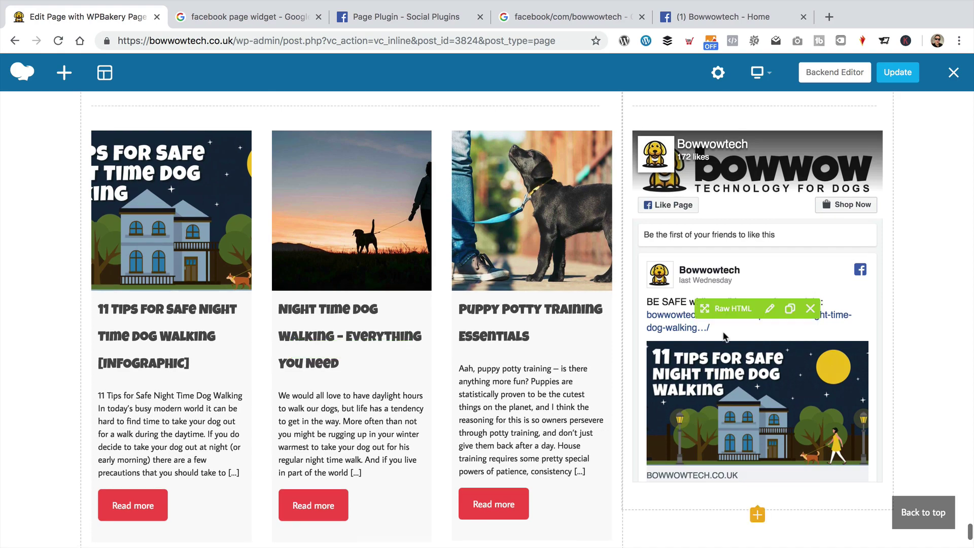
scroll(709, 336, down, 15)
click(906, 80)
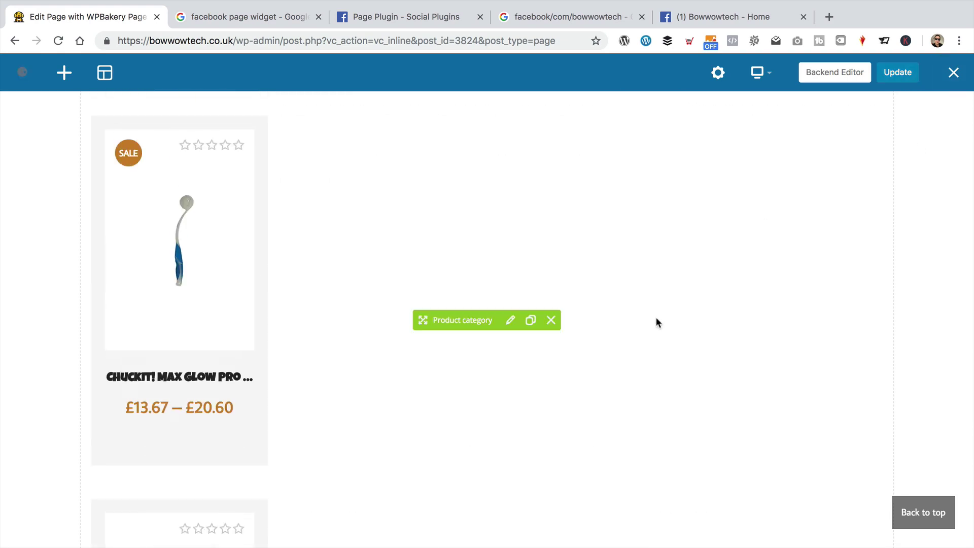
scroll(649, 317, down, 12)
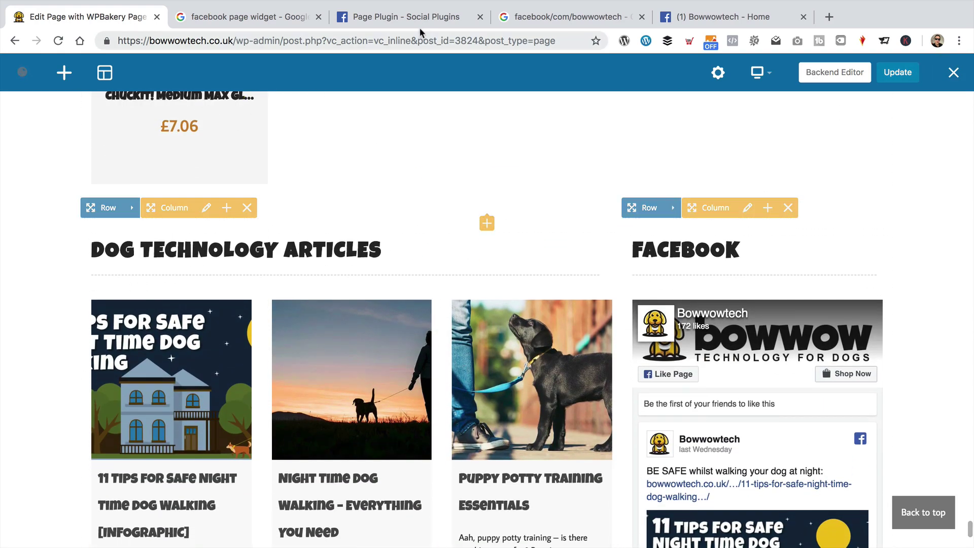
Close the embed code window on the Facebook Page Plugin documentation, then return to the homepage editor
click(417, 17)
click(728, 167)
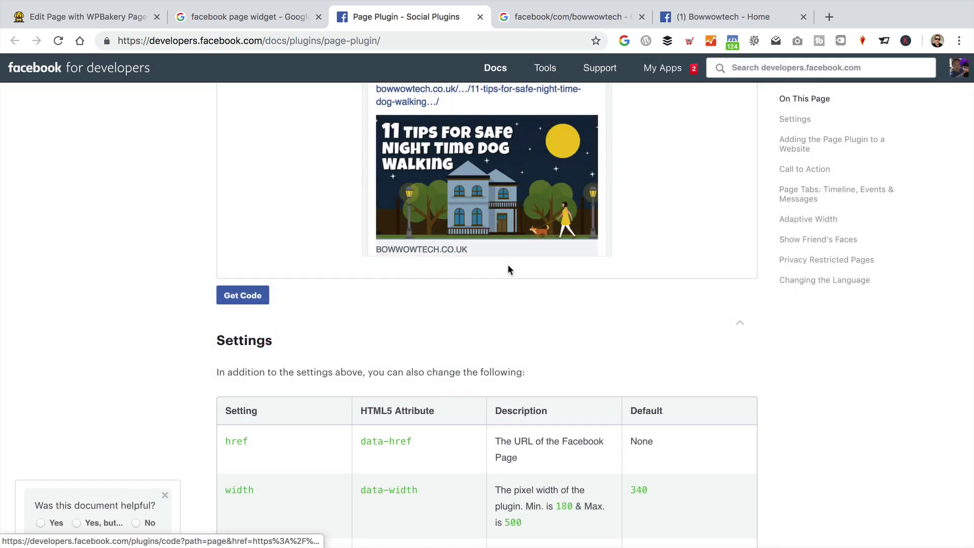
scroll(507, 264, up, 6)
scroll(501, 260, down, 10)
scroll(305, 203, up, 10)
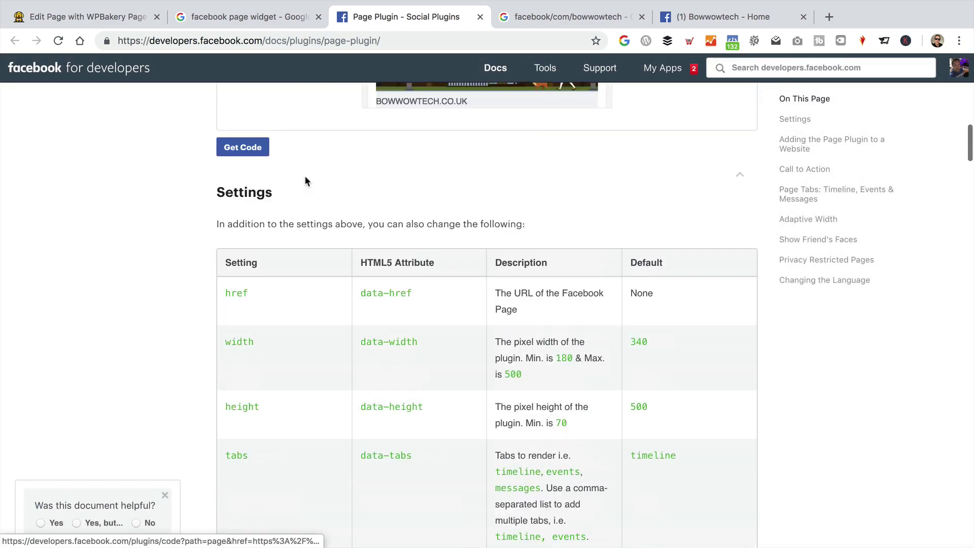
click(89, 17)
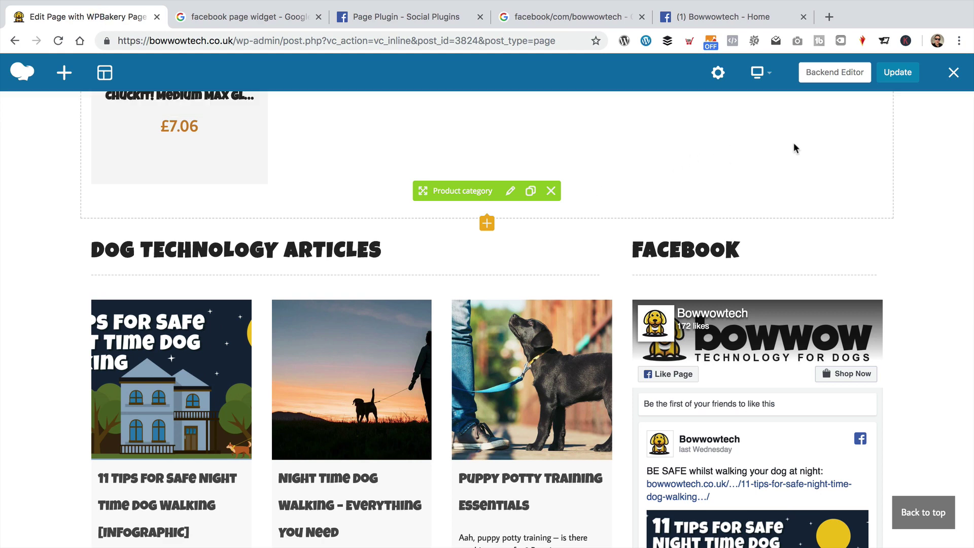
Exit the WPBakery editor and scroll the live page to Bowwowtech's Facebook feed beside the articles grid
click(954, 72)
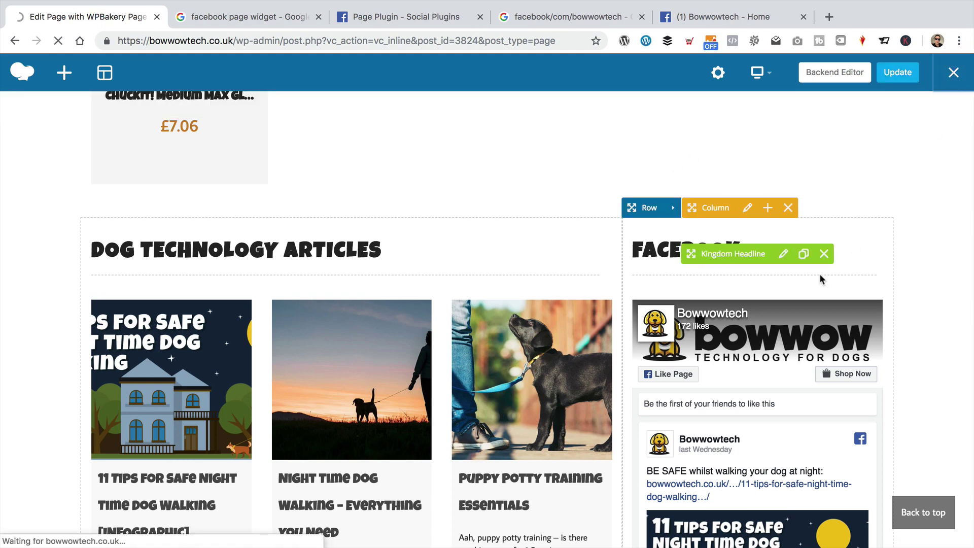
scroll(825, 278, down, 10)
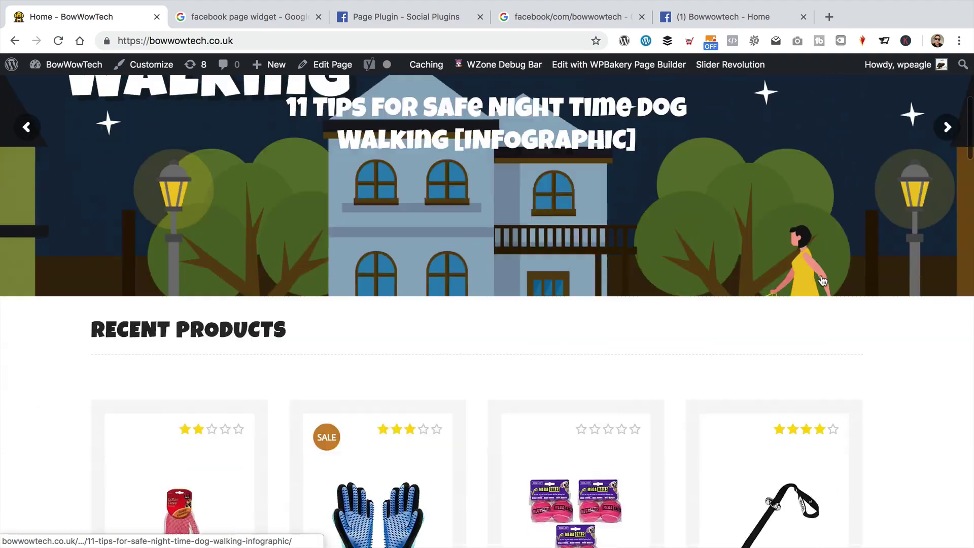
scroll(828, 282, down, 20)
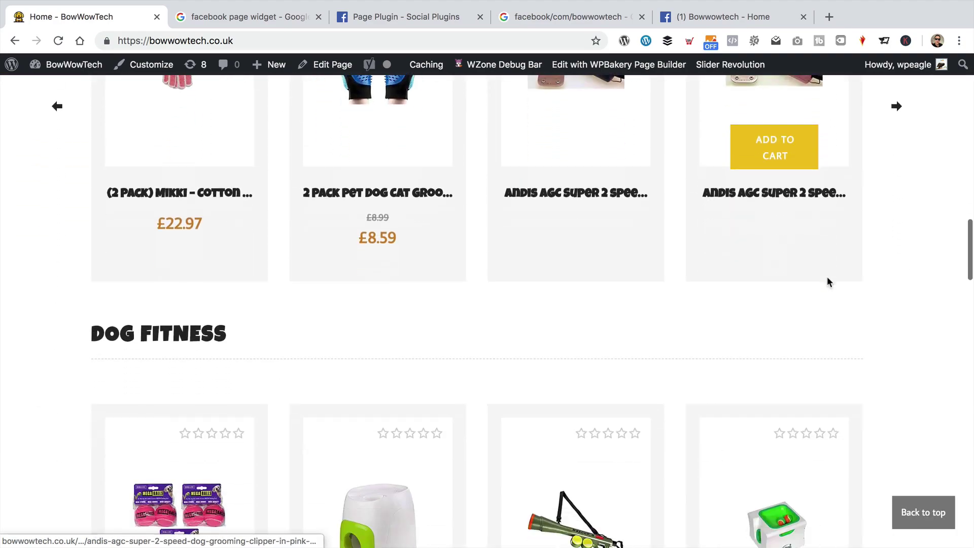
scroll(828, 282, down, 20)
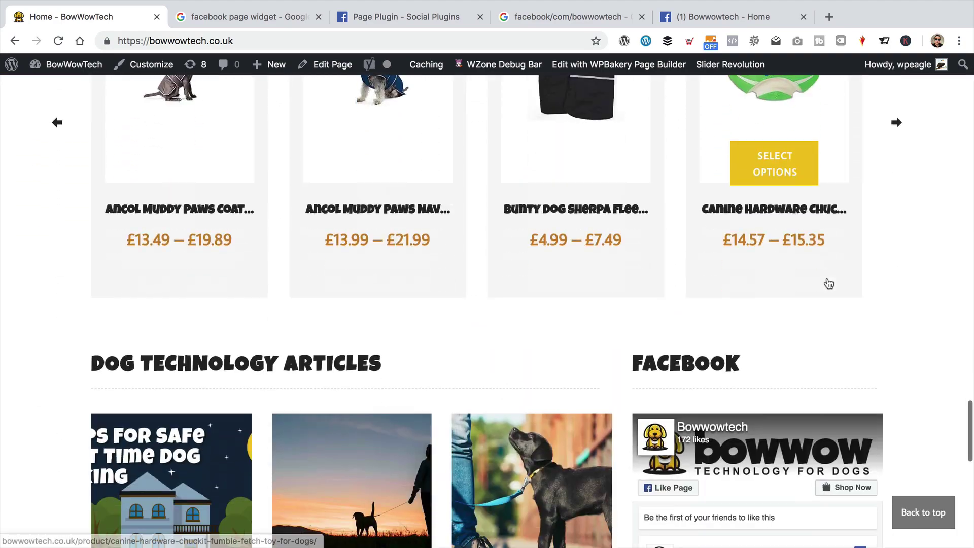
scroll(828, 282, down, 5)
scroll(828, 283, up, 2)
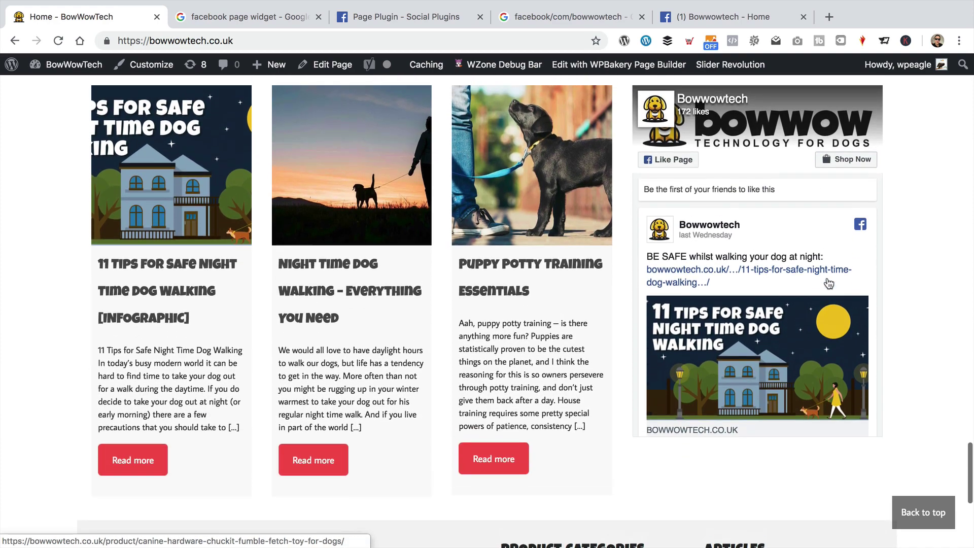
scroll(829, 280, up, 1)
scroll(828, 277, down, 4)
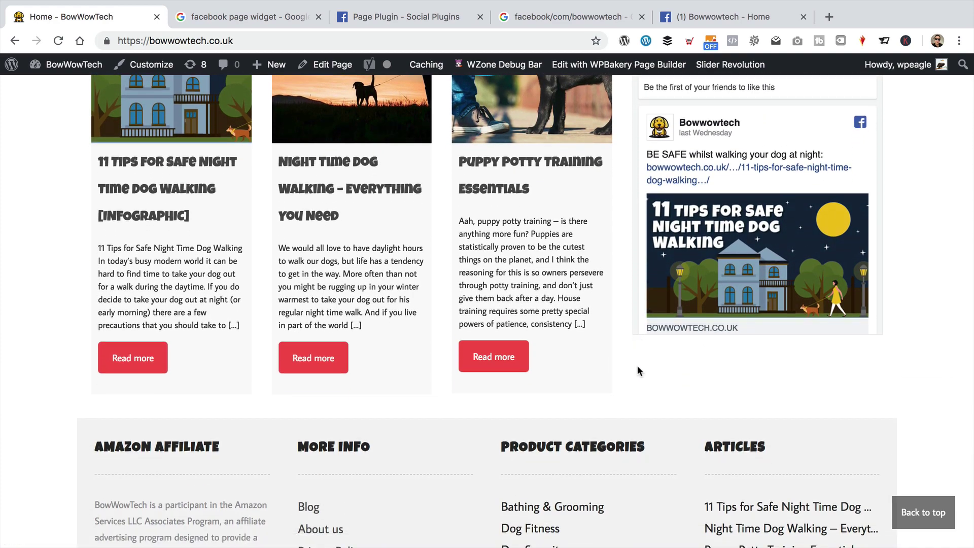
scroll(654, 325, up, 5)
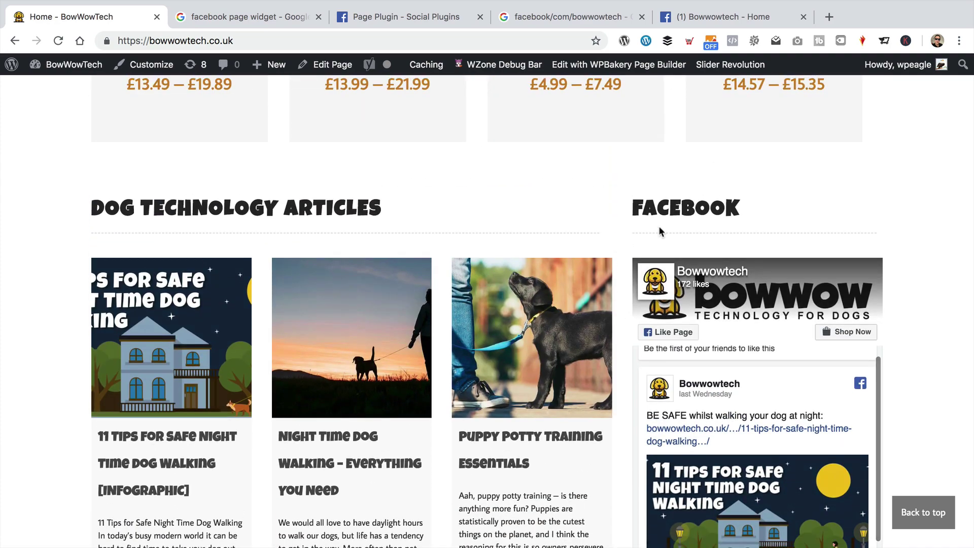